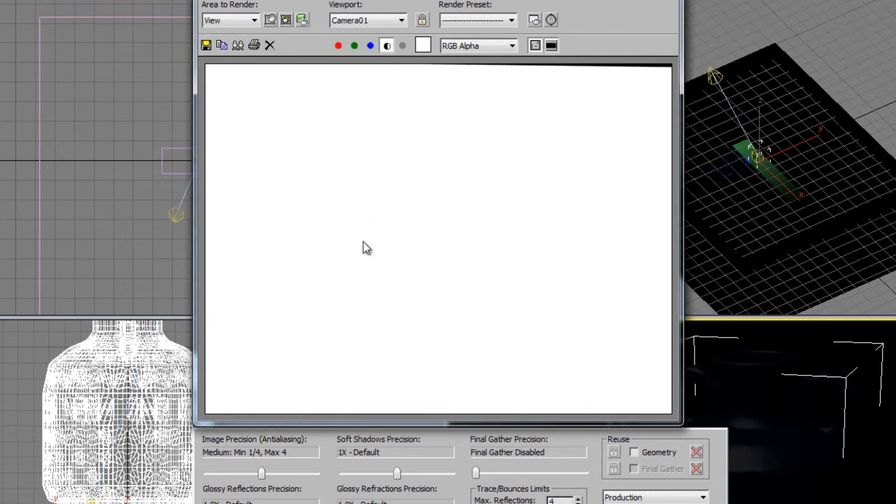
Close the full-scene render and hide every object except the selected glass jar.
click(386, 45)
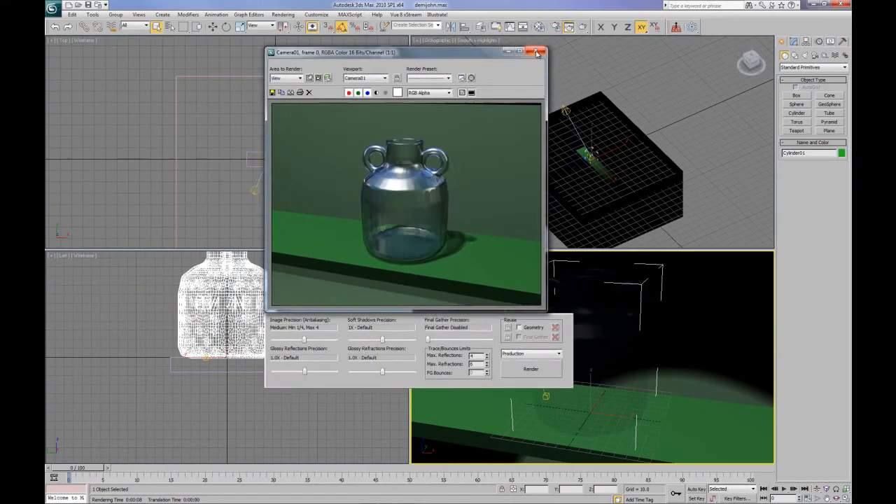
click(537, 52)
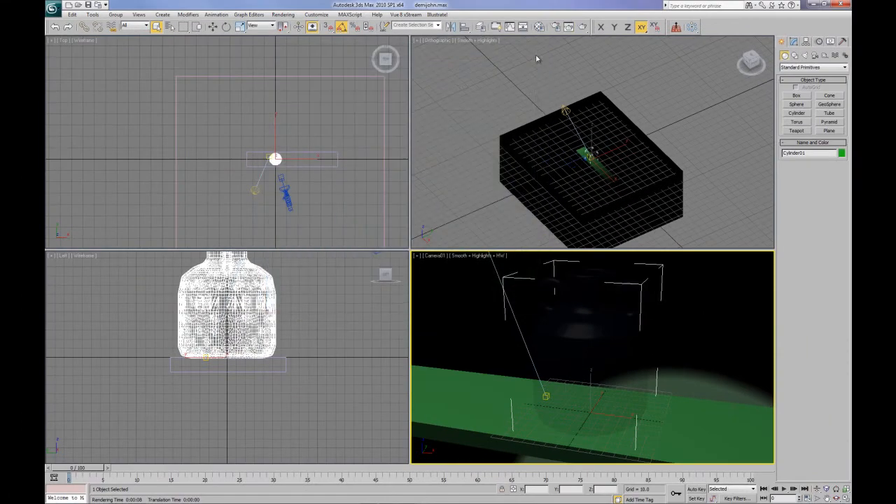
right_click(602, 334)
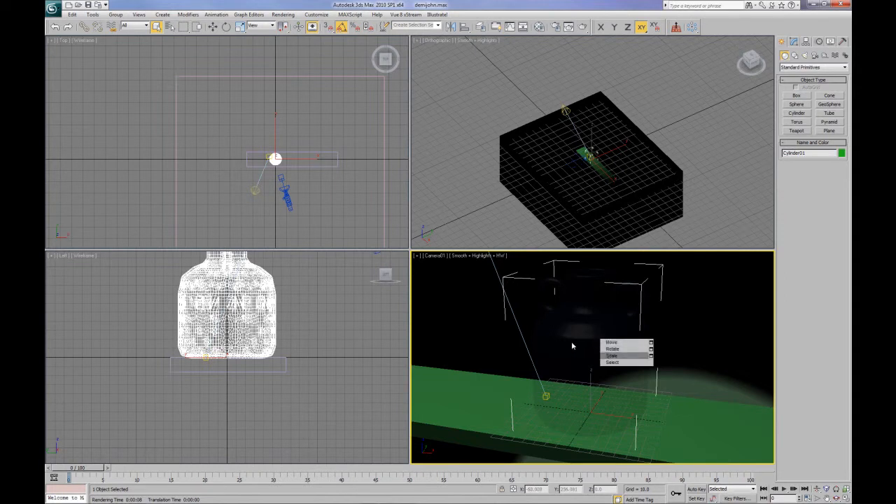
click(579, 344)
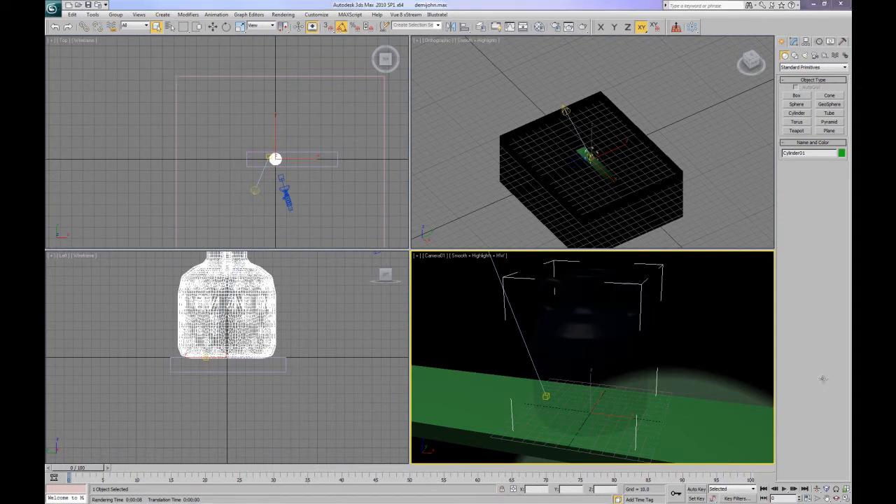
right_click(601, 337)
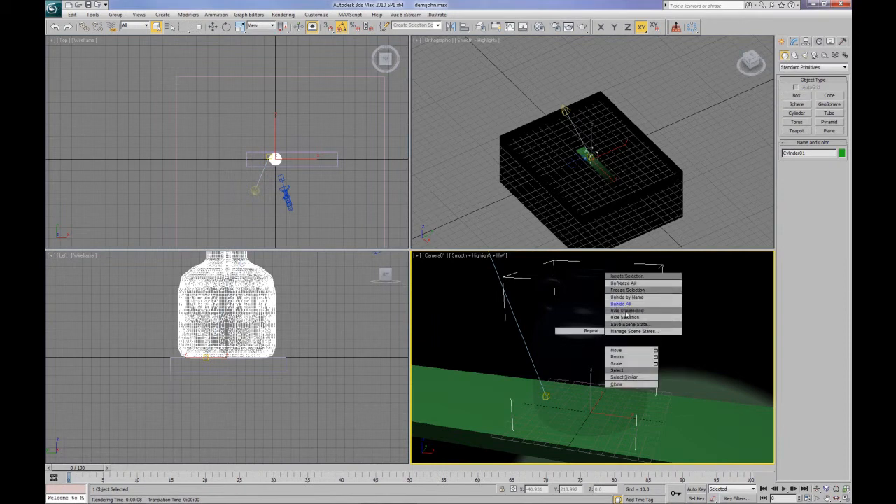
click(626, 311)
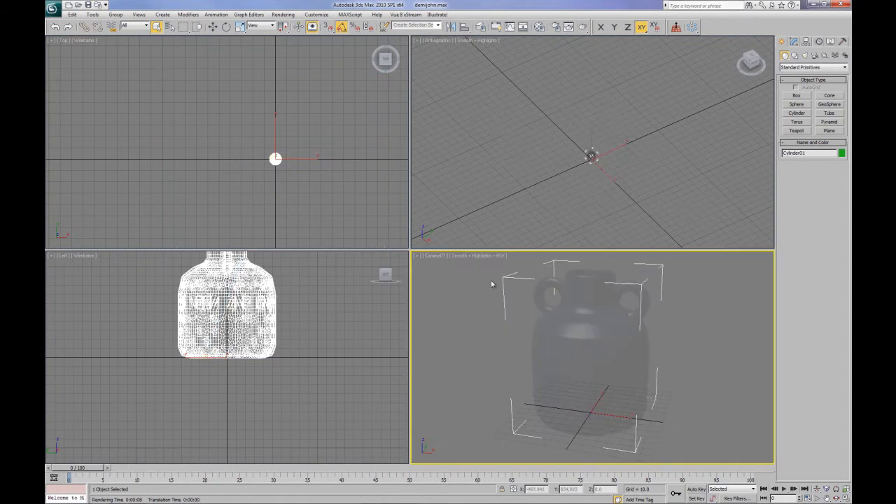
Render the isolated jar through Camera01, check its alpha channel, and return to the colour display.
click(583, 28)
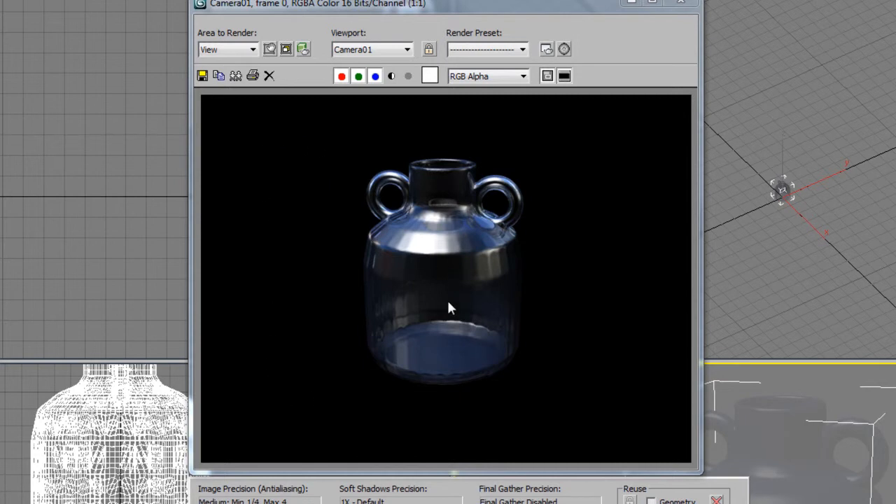
click(391, 75)
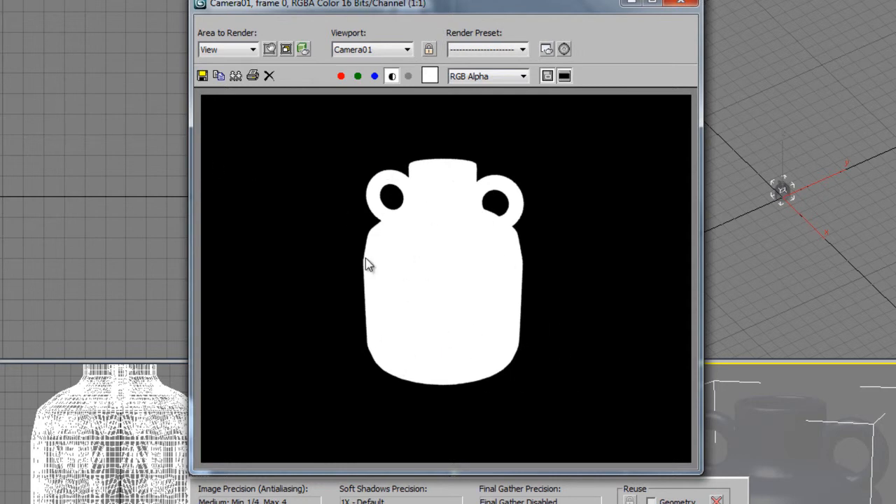
click(392, 76)
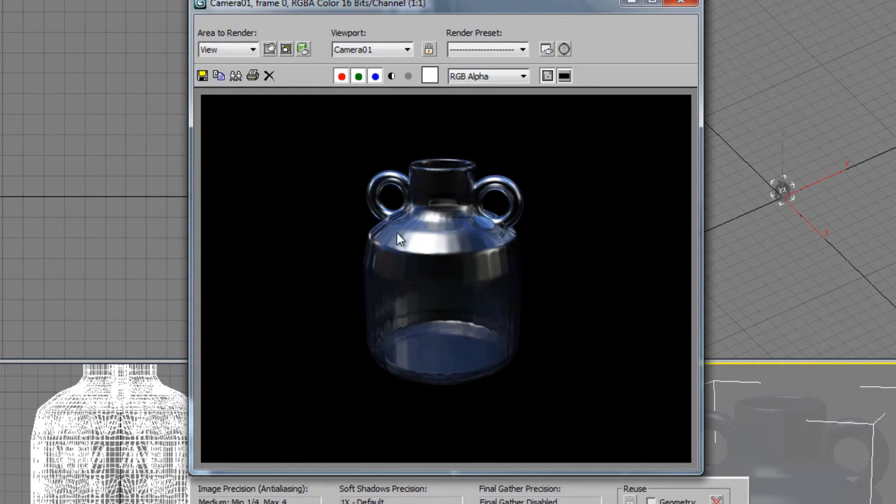
Save the rendered jar image as jaro.tga on the Desktop, overwriting the existing file.
click(202, 75)
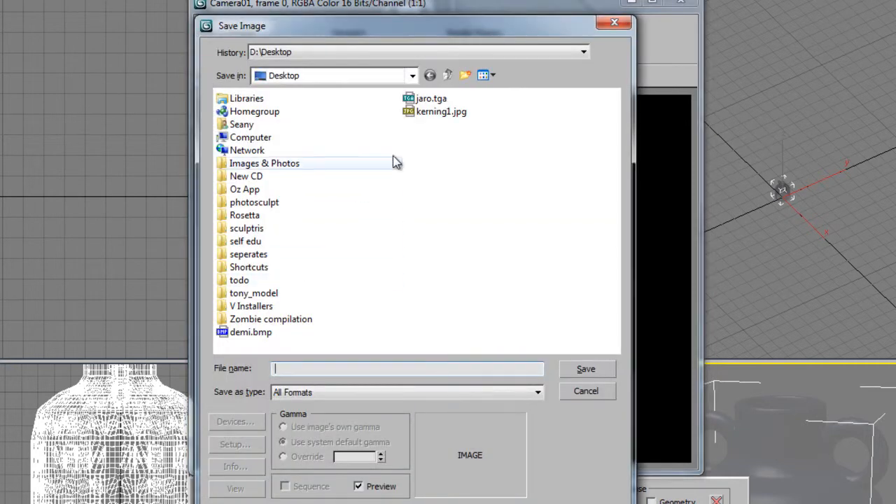
click(428, 101)
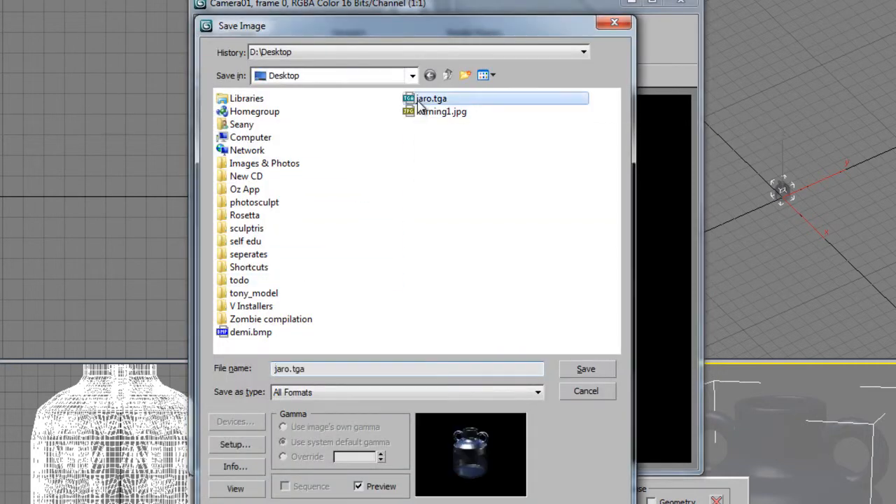
click(585, 370)
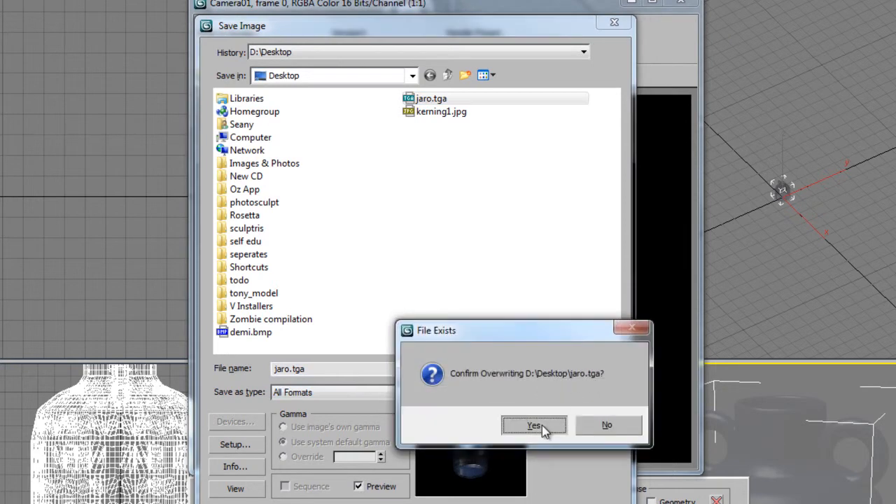
click(541, 424)
click(538, 371)
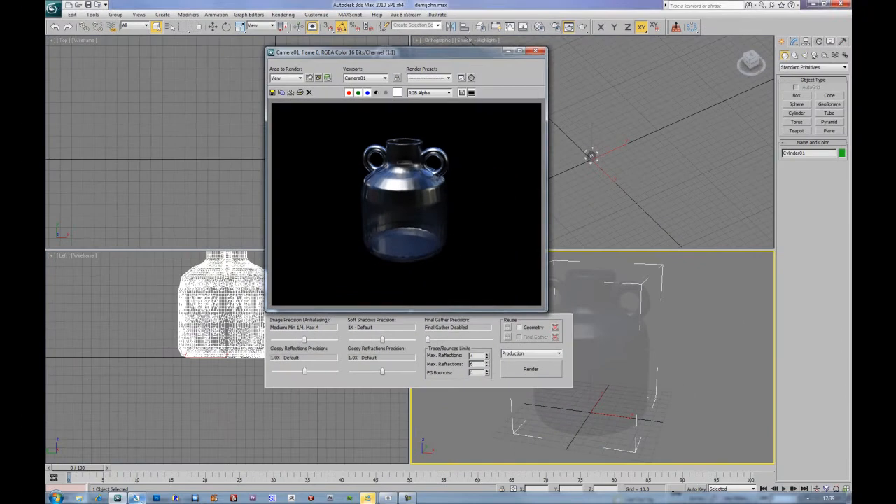
Switch to Photoshop and open jaro.tga from the Desktop.
click(138, 499)
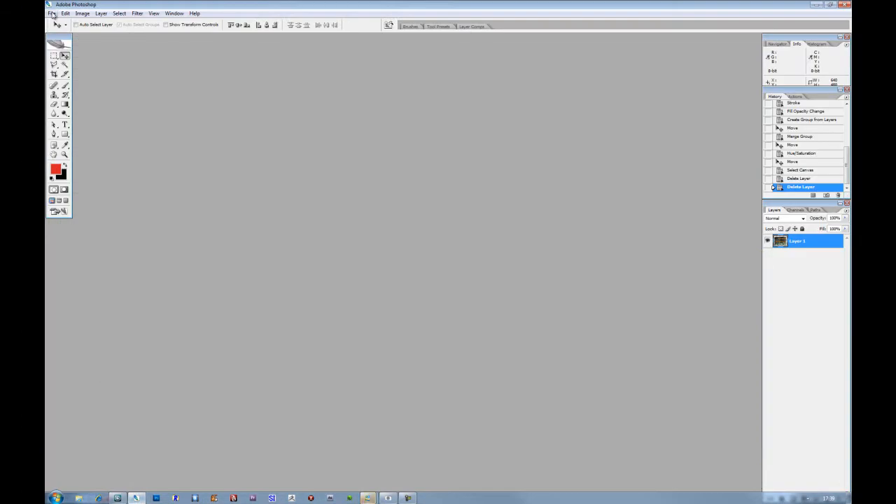
click(52, 13)
click(62, 33)
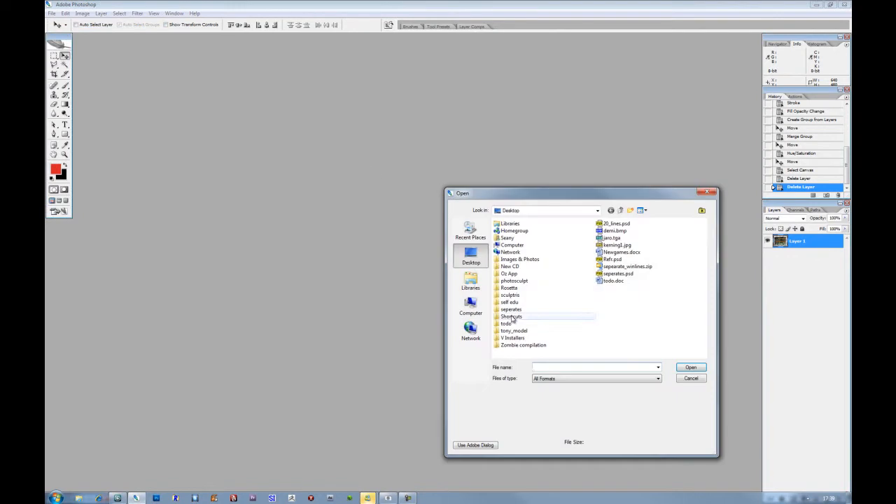
click(633, 239)
click(689, 367)
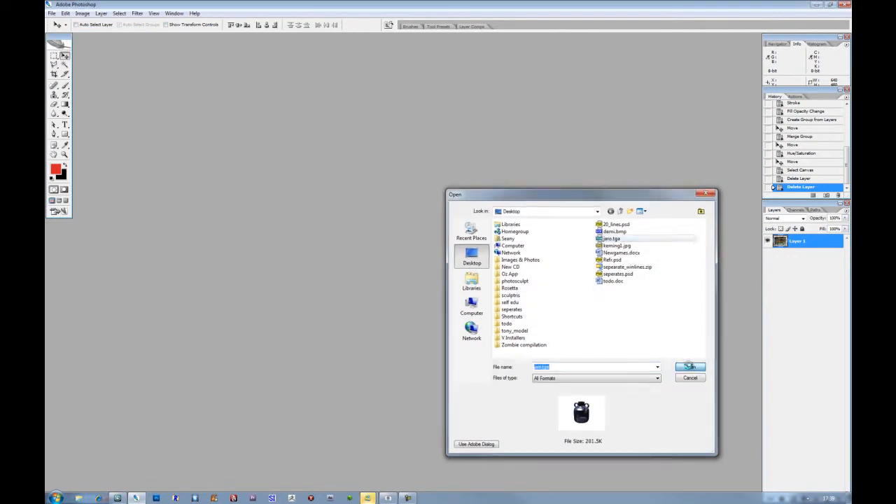
drag(222, 55, 361, 87)
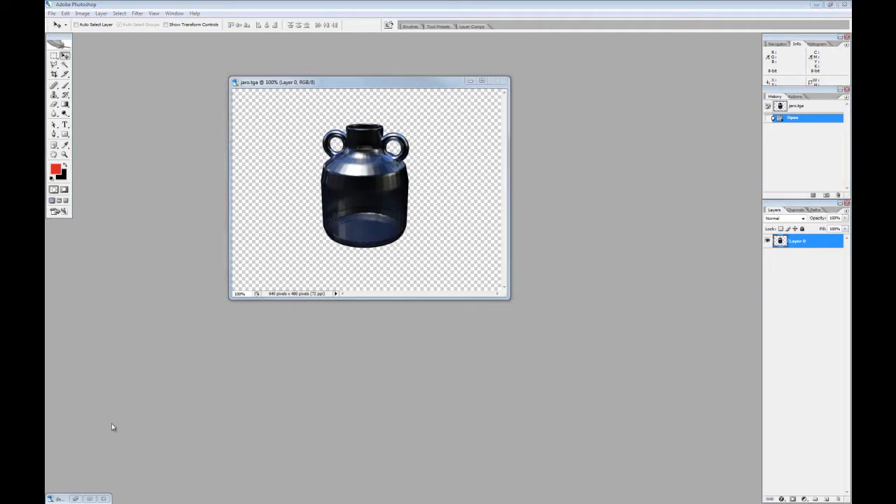
Copy the artwork layer from demi.bmp into jaro.tga beneath the jar layer, and close demi.bmp without saving.
click(60, 499)
click(66, 426)
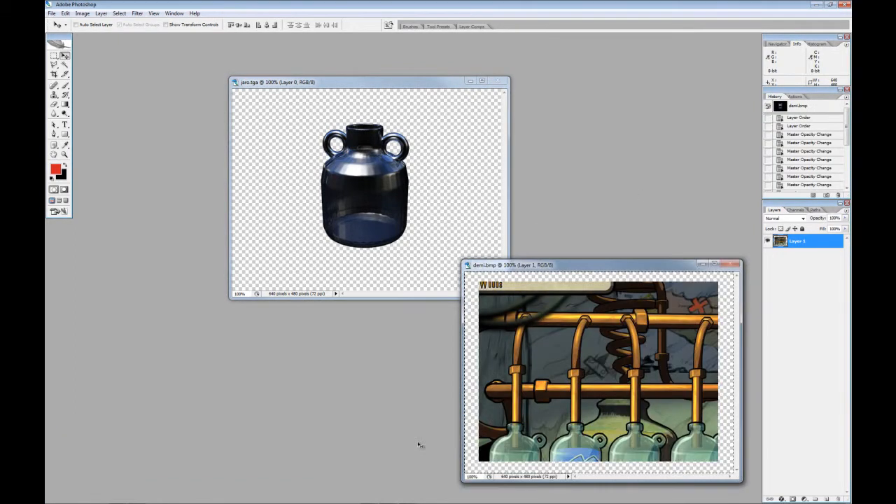
drag(804, 245, 336, 172)
drag(798, 243, 805, 264)
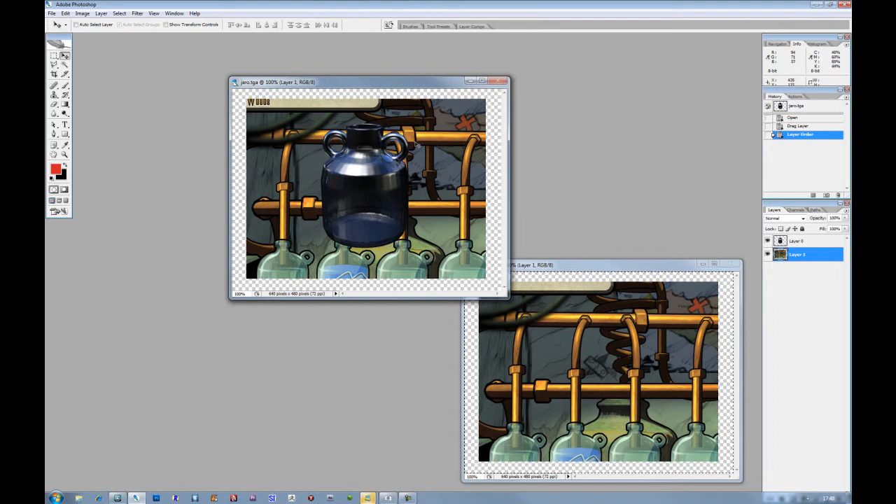
click(733, 265)
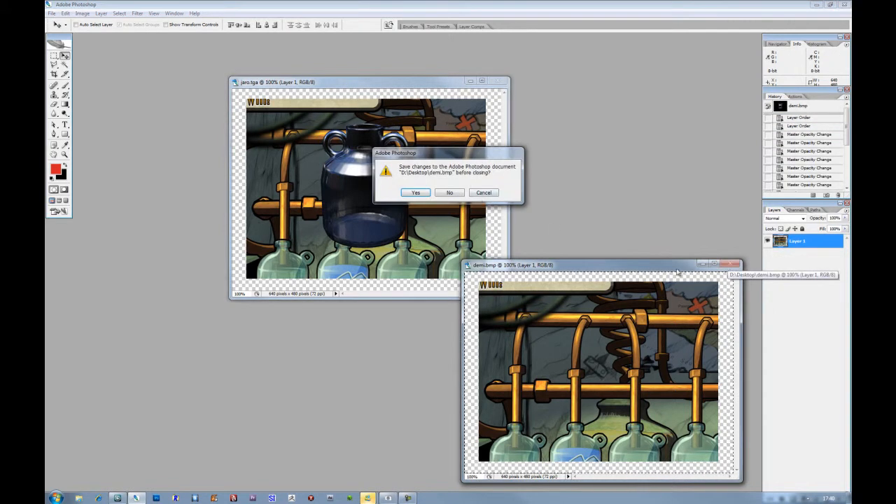
click(449, 192)
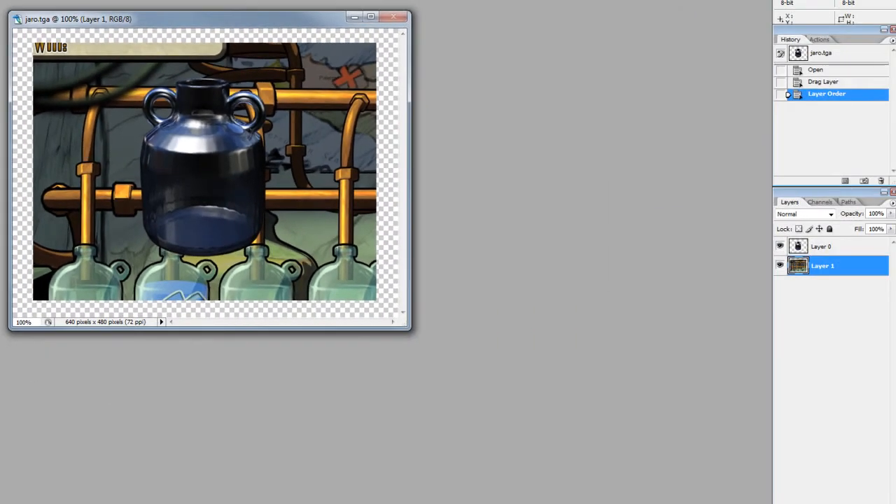
Add a new black-filled layer at the bottom of the layer stack and hide the artwork on Layer 1.
key(ctrl+alt+shift+n)
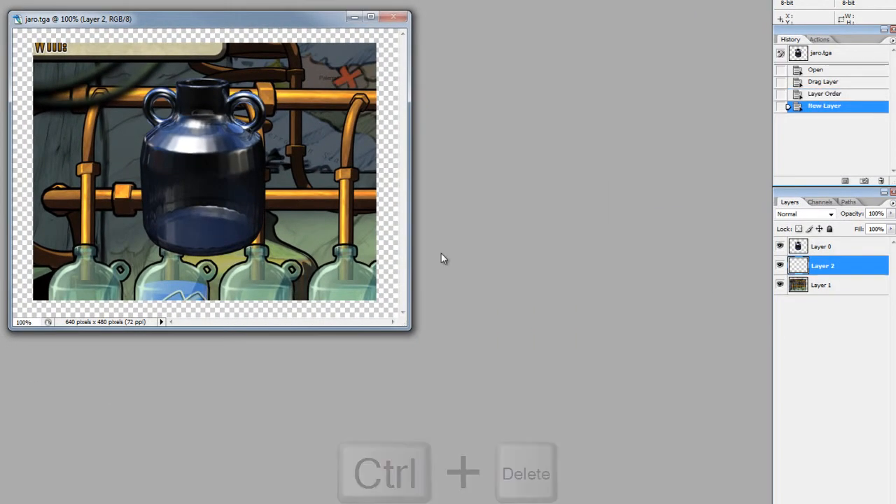
key(ctrl+Delete)
drag(860, 273, 861, 300)
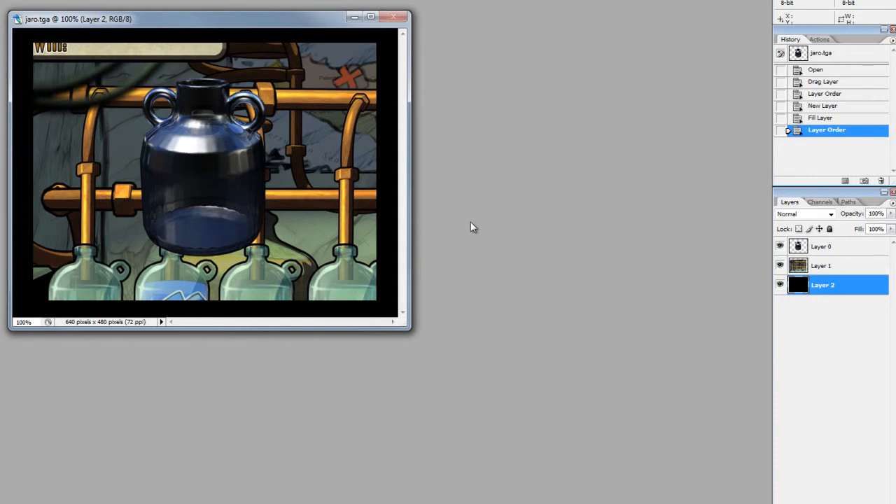
click(780, 266)
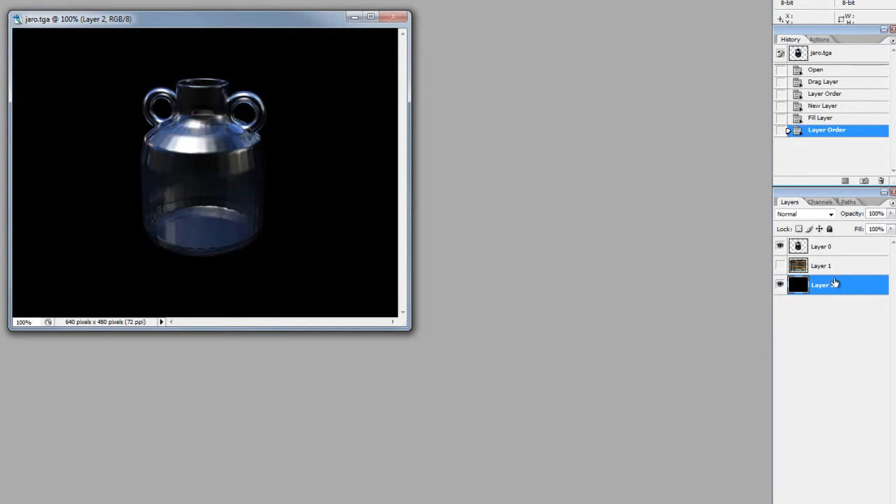
Merge duplicates of Layer 0 and the black Layer 2 into one layer, and duplicate the merged layer twice.
ctrl+click(843, 248)
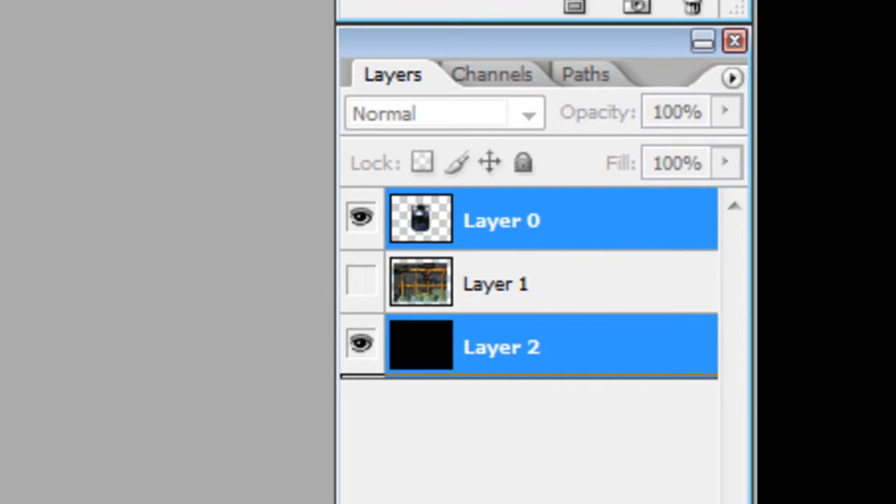
key(ctrl+j)
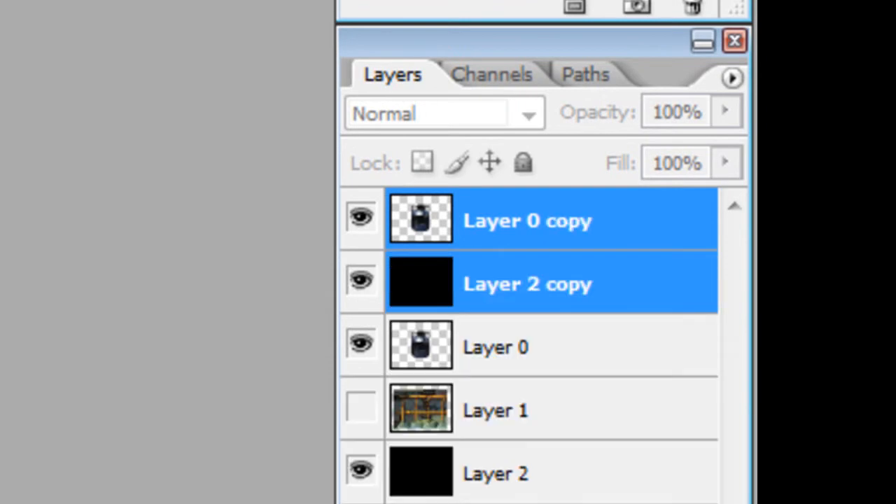
key(ctrl+e)
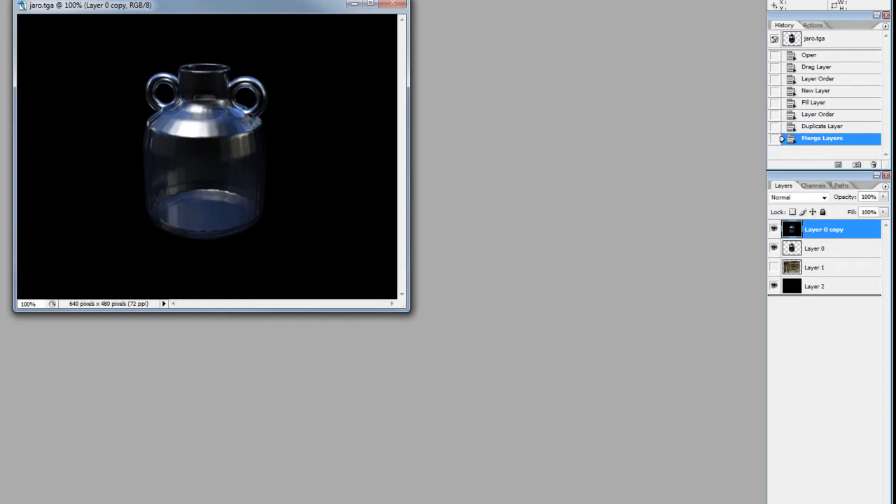
key(ctrl+j)
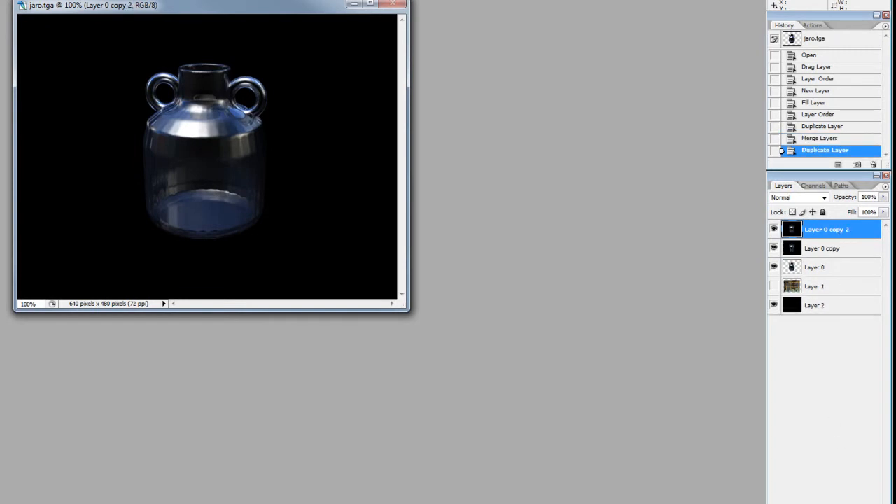
key(ctrl+j)
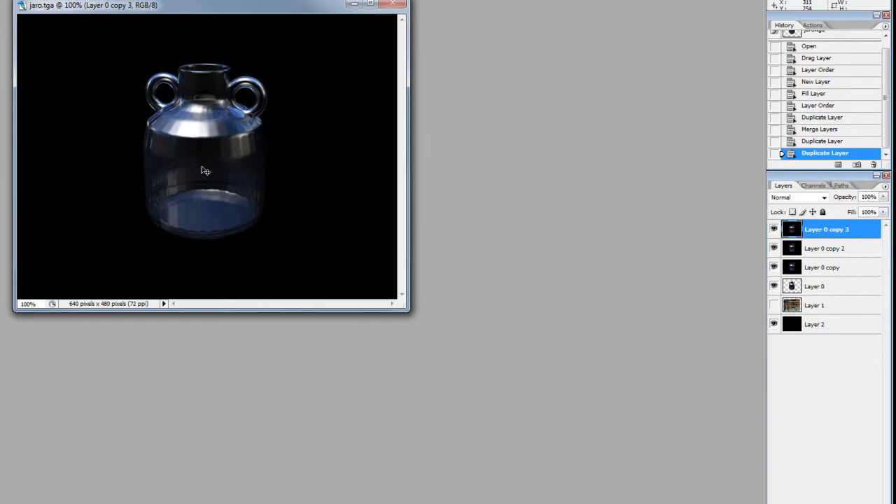
Apply a Shadow/Highlight adjustment to the topmost jar layer with a shadow amount of 50%.
click(49, 32)
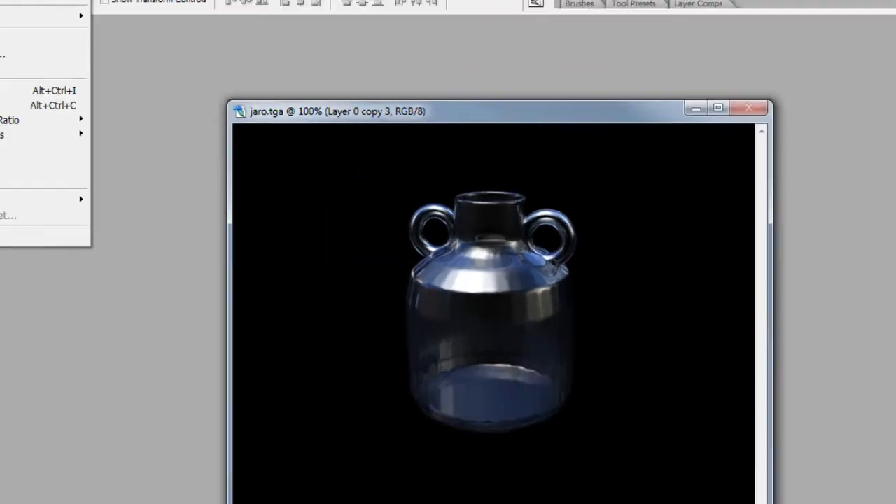
mouse_move(57, 53)
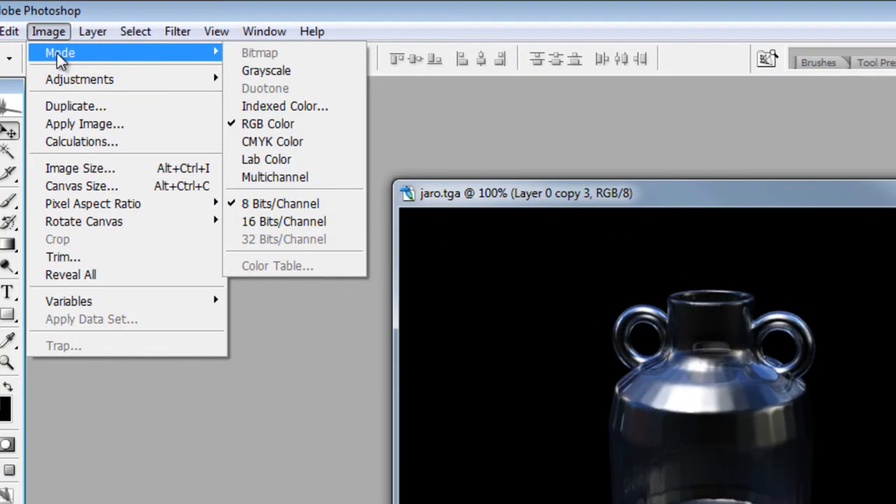
mouse_move(59, 78)
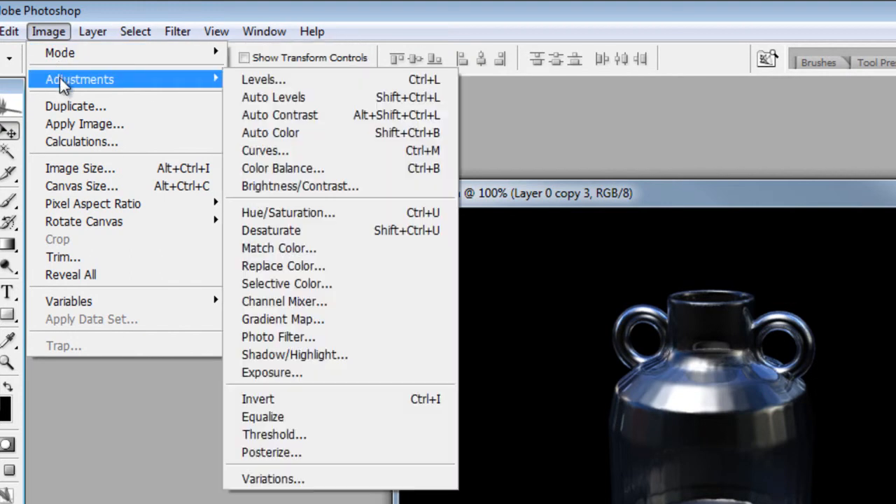
click(306, 354)
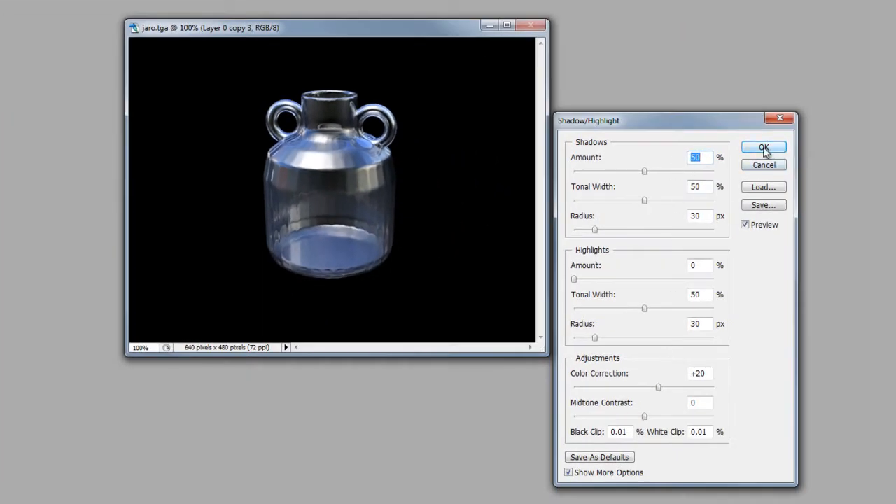
click(764, 146)
Apply a Hue/Saturation adjustment to Layer 0 copy 3 with the saturation raised to +35.
key(ctrl+u)
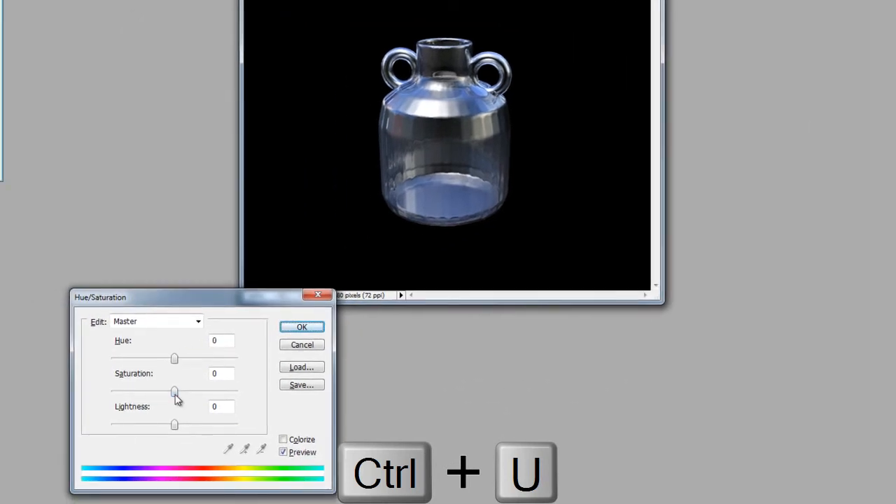
drag(176, 396, 197, 398)
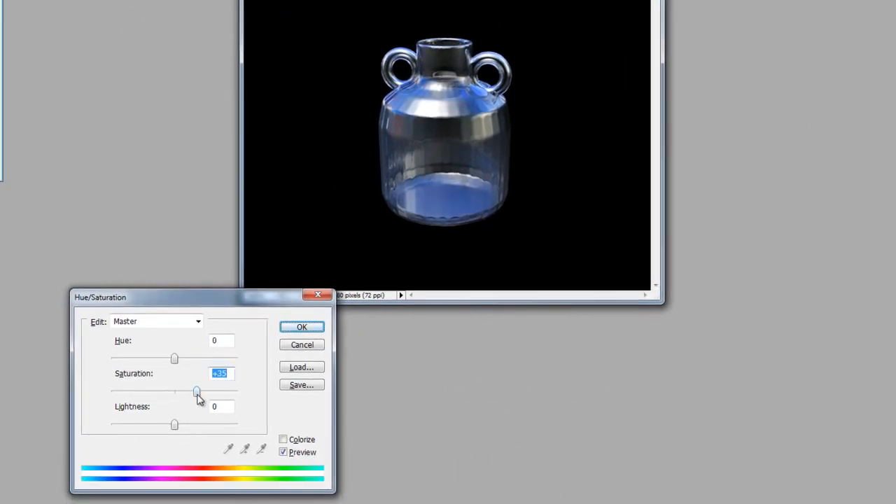
click(301, 330)
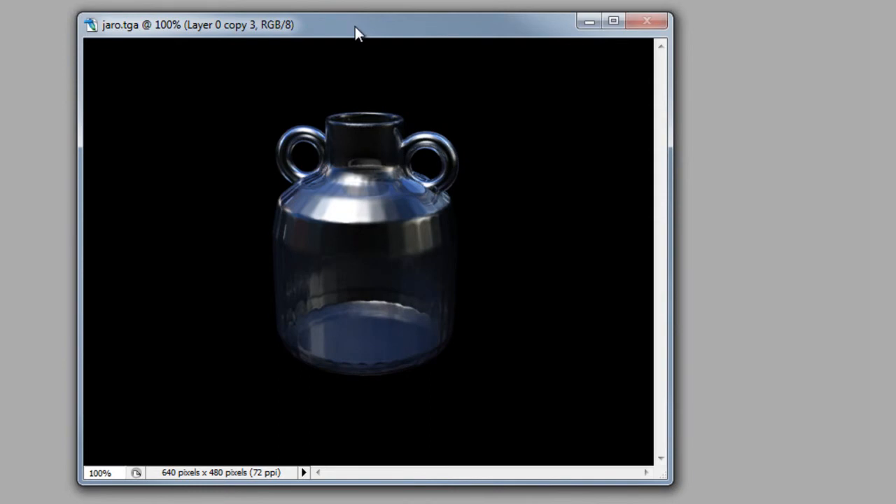
Desaturate Layer 0 copy 2 to turn its jar image into greyscale.
drag(355, 31, 404, 34)
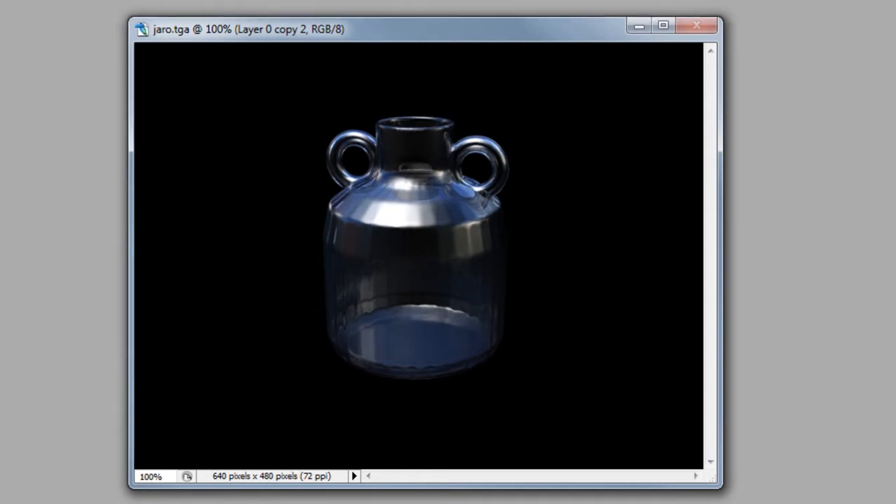
click(61, 16)
mouse_move(75, 51)
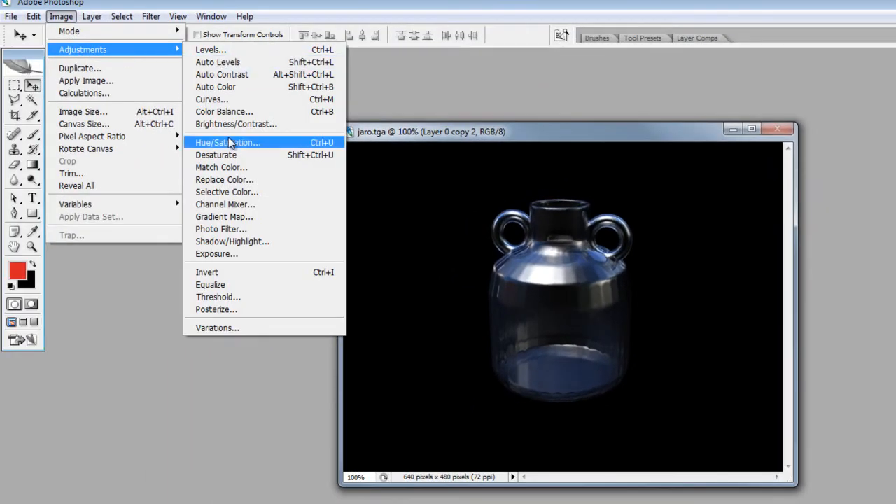
click(222, 156)
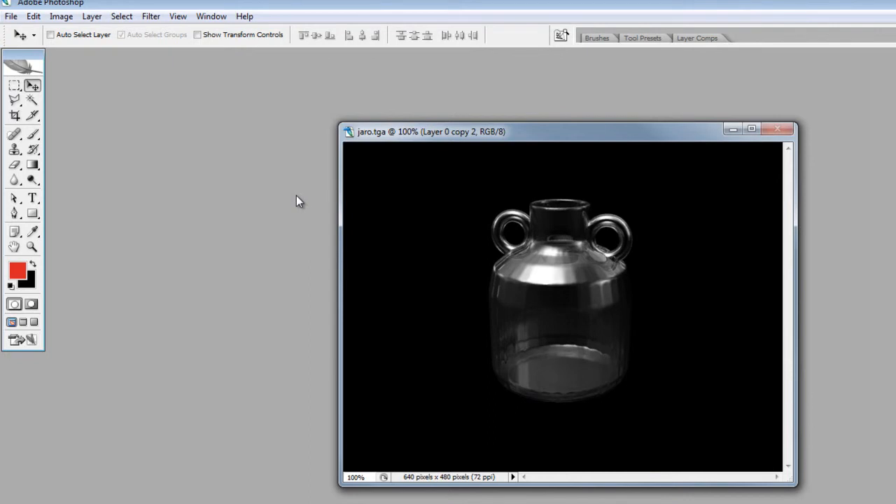
Brighten the greyscale jar on Layer 0 copy 2 with Levels, setting the white input level to 144.
key(ctrl+l)
key(i)
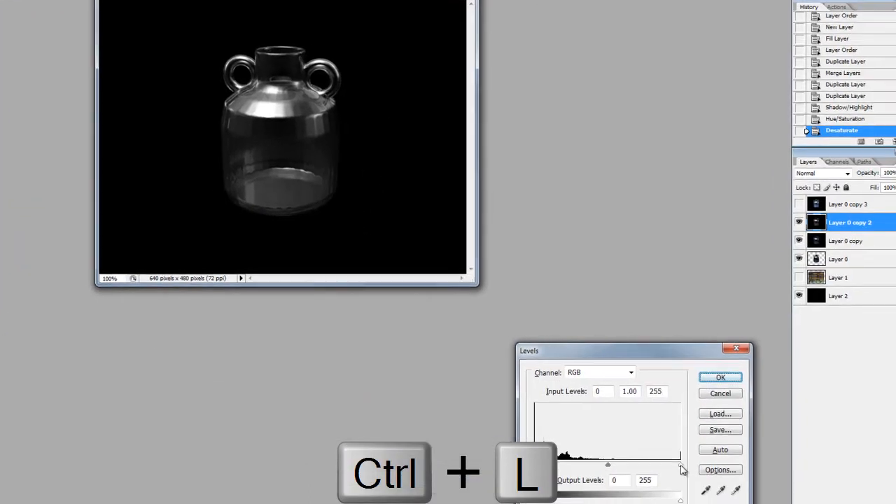
drag(679, 465, 548, 478)
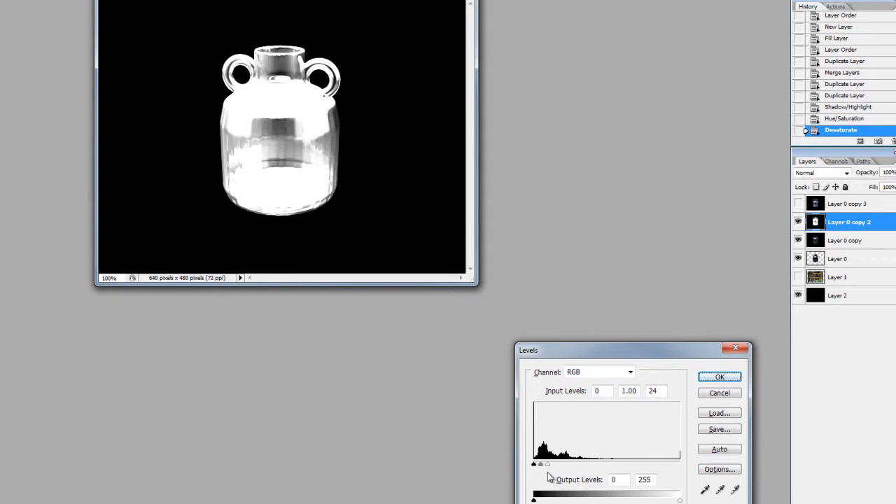
drag(549, 477, 617, 478)
drag(533, 467, 575, 473)
click(574, 465)
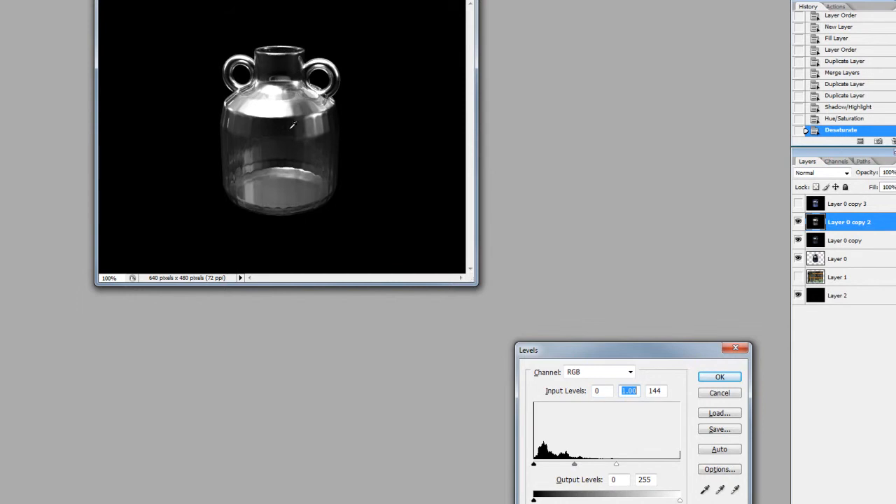
click(708, 382)
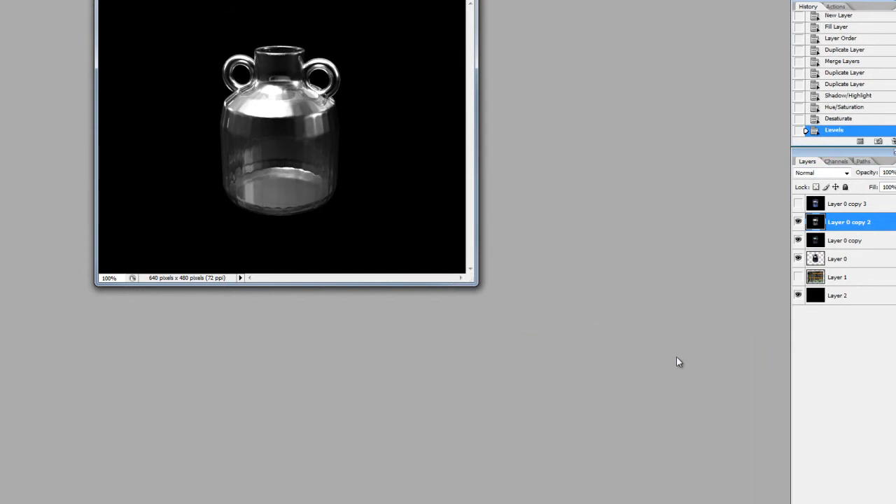
Load the composite RGB channel as a selection and hide Layer 0 copy 2, Layer 0 copy and Layer 0.
click(836, 162)
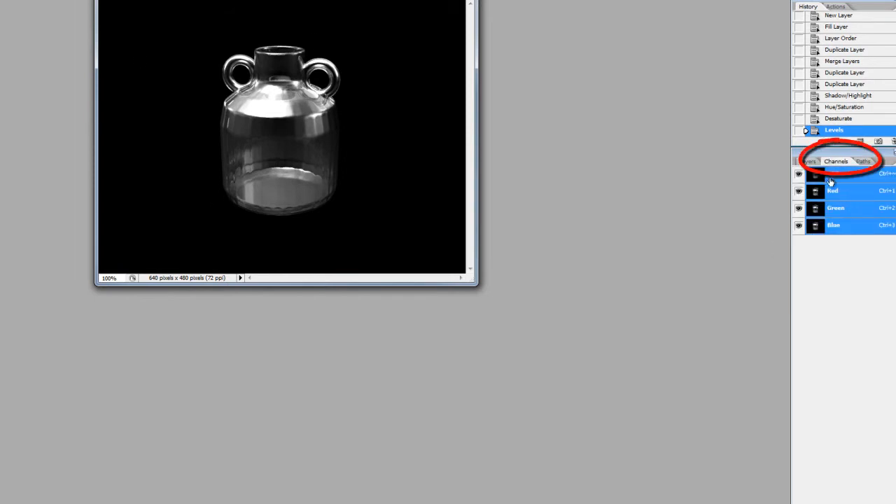
ctrl+click(814, 177)
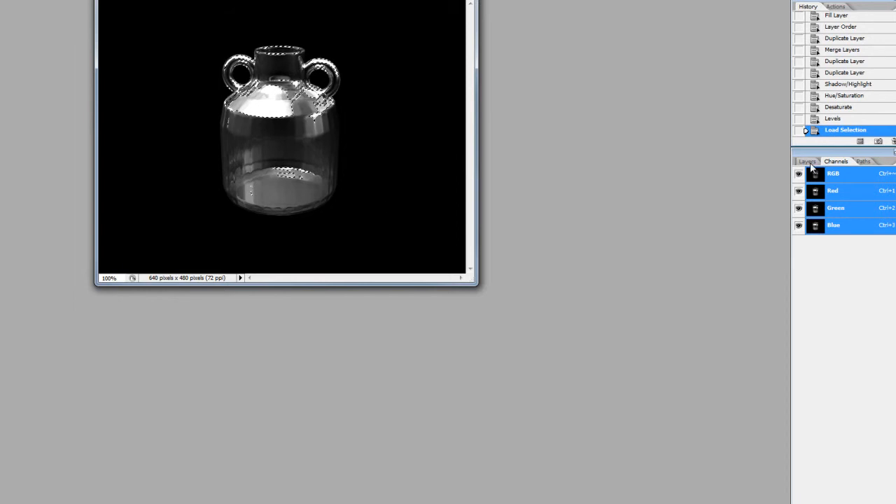
click(809, 162)
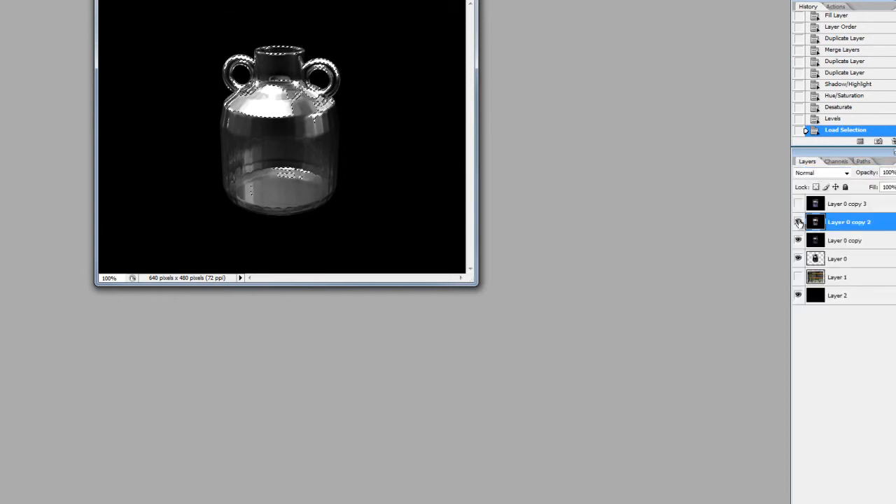
drag(799, 222, 799, 278)
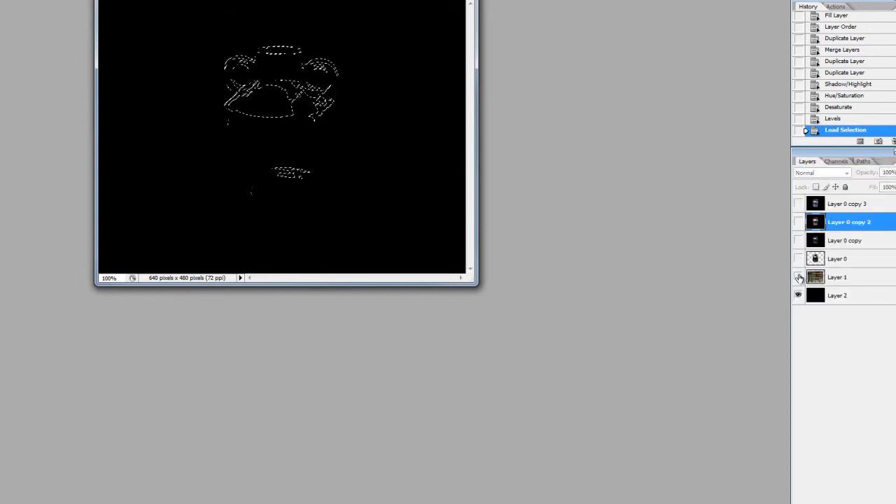
click(799, 277)
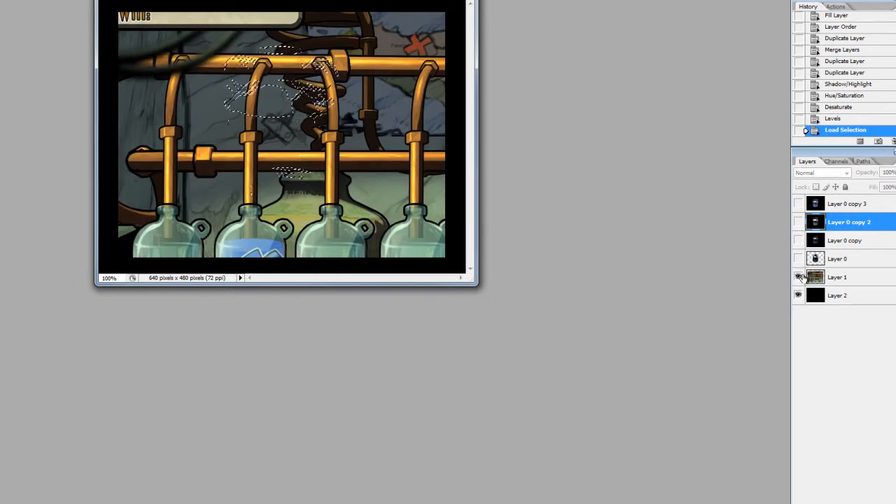
click(799, 277)
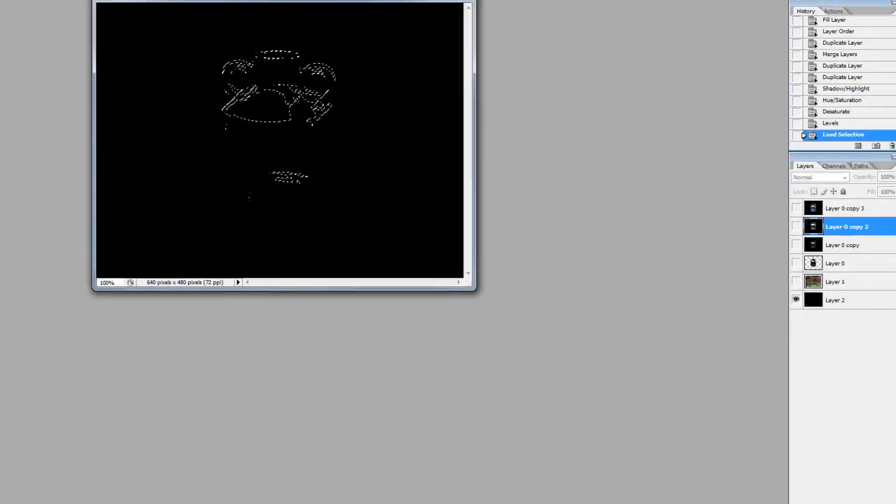
Fill the selection with the red foreground colour on a new layer above Layer 0 copy 2, and deselect.
key(ctrl+shift+alt+n)
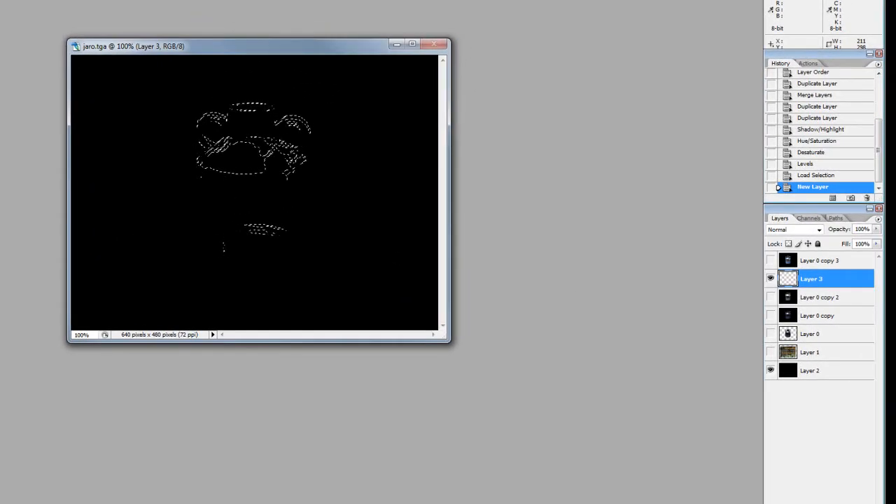
key(alt+Delete)
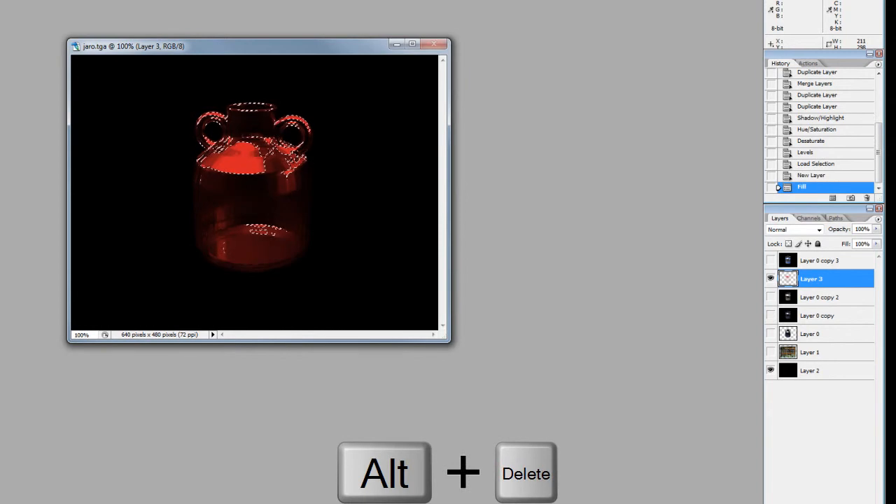
key(ctrl+d)
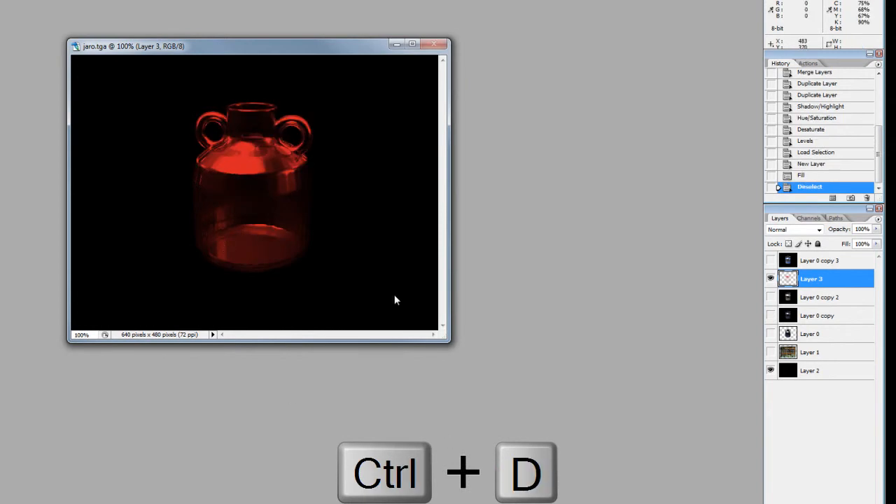
click(771, 372)
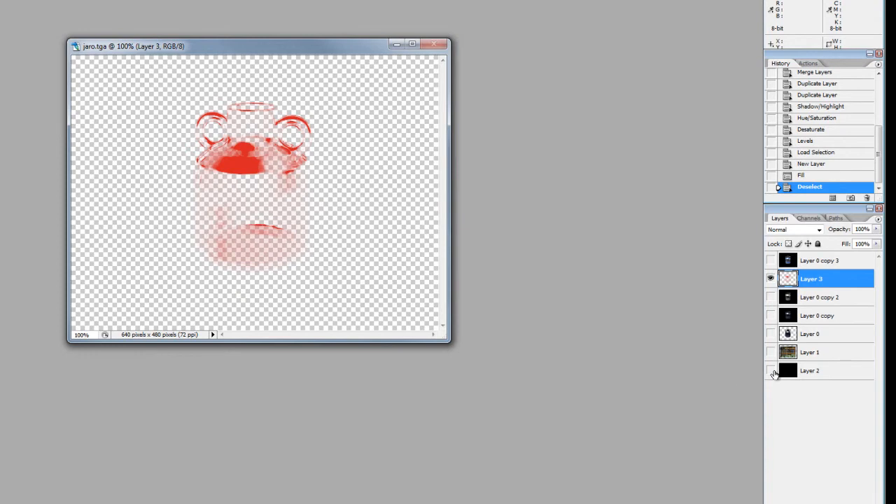
click(771, 372)
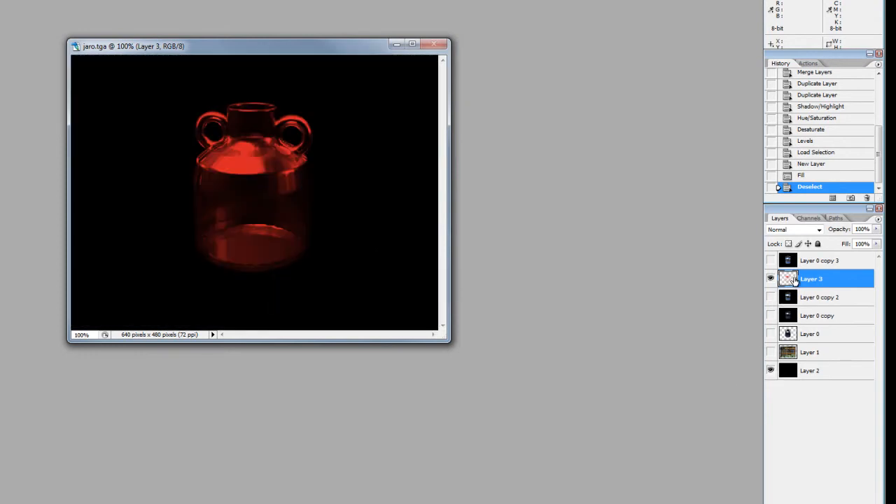
Load Layer 3's transparency as a selection, and switch from Layer 3 to Layer 0 copy 3 as the visible, active layer.
ctrl+click(788, 281)
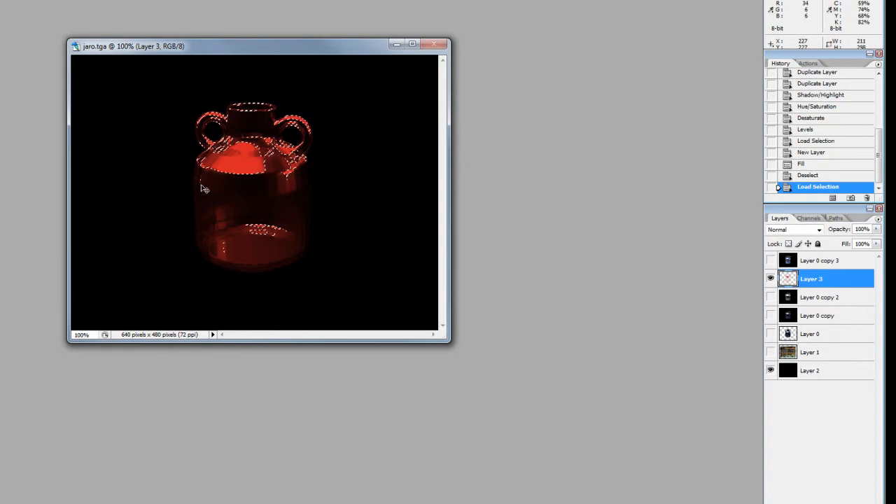
click(771, 279)
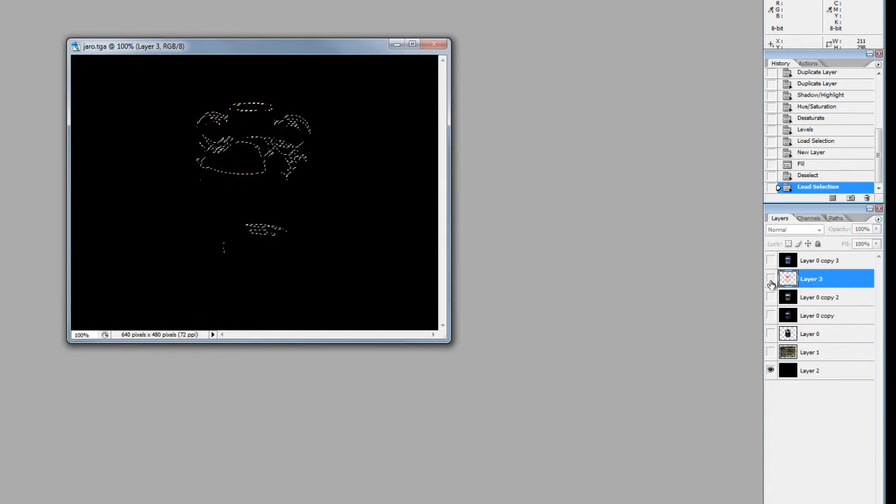
click(771, 260)
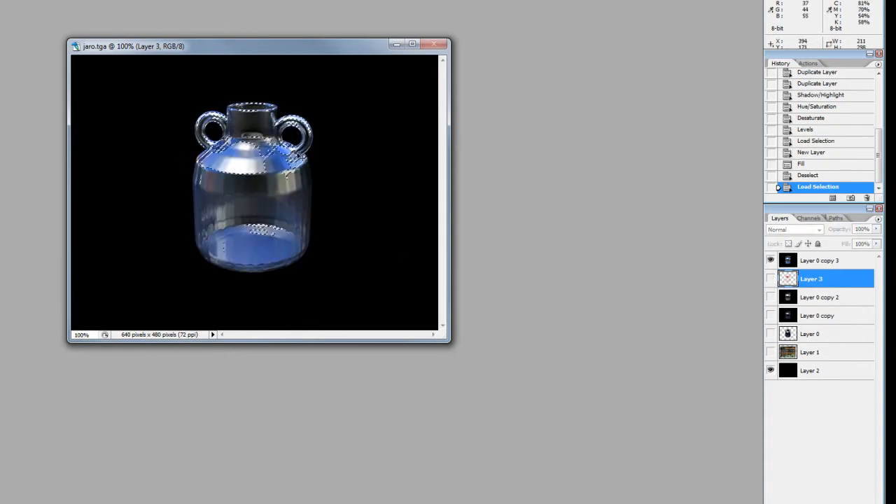
click(837, 263)
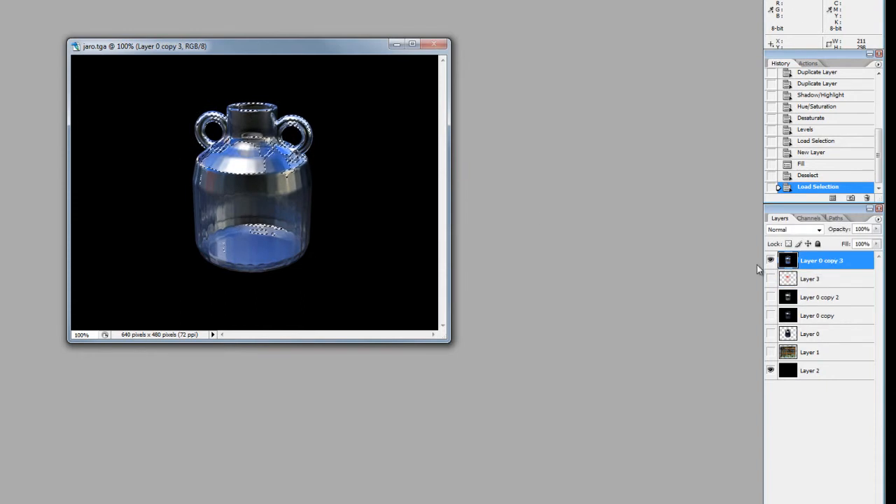
Clear the inverse of the selection from Layer 0 copy 3 and deselect.
key(ctrl+shift+i)
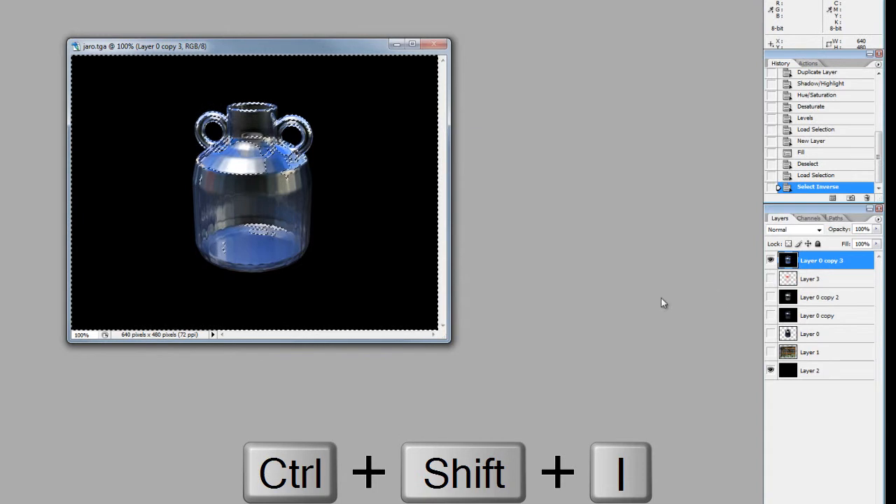
key(Delete)
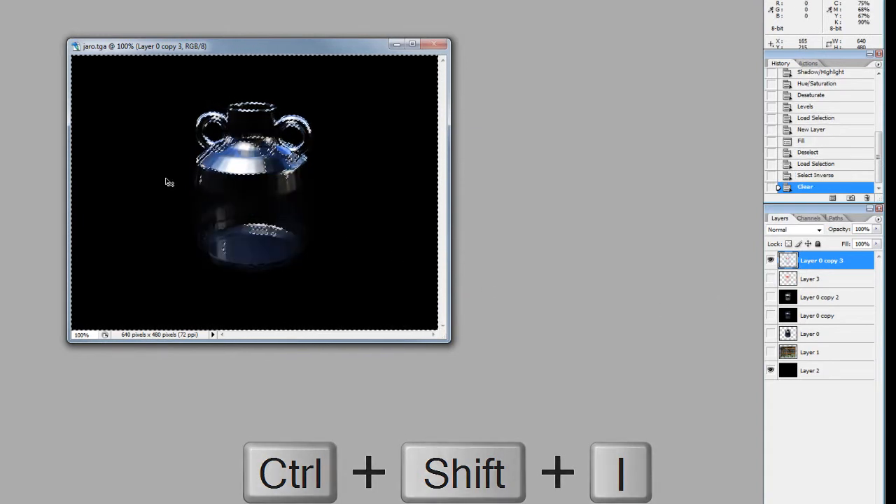
key(ctrl+d)
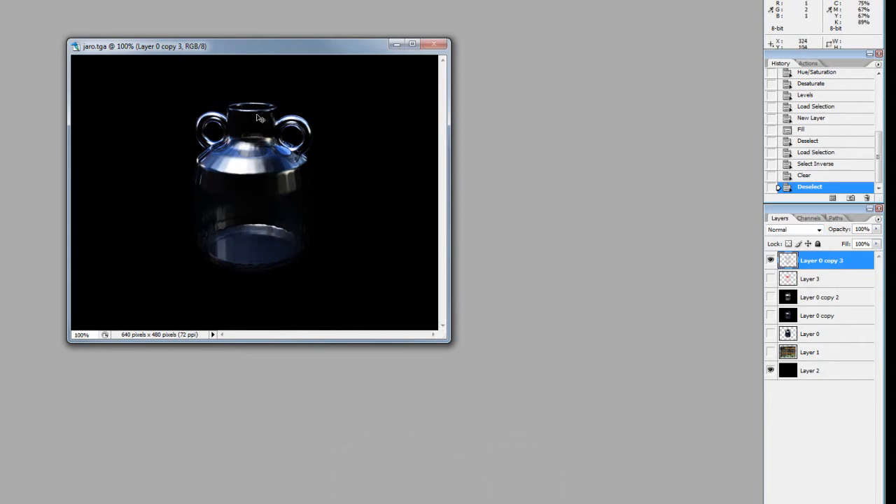
Compare the cut-out jar on Layer 0 copy 3 with the original jar on Layer 0 copy by toggling their visibility.
click(771, 316)
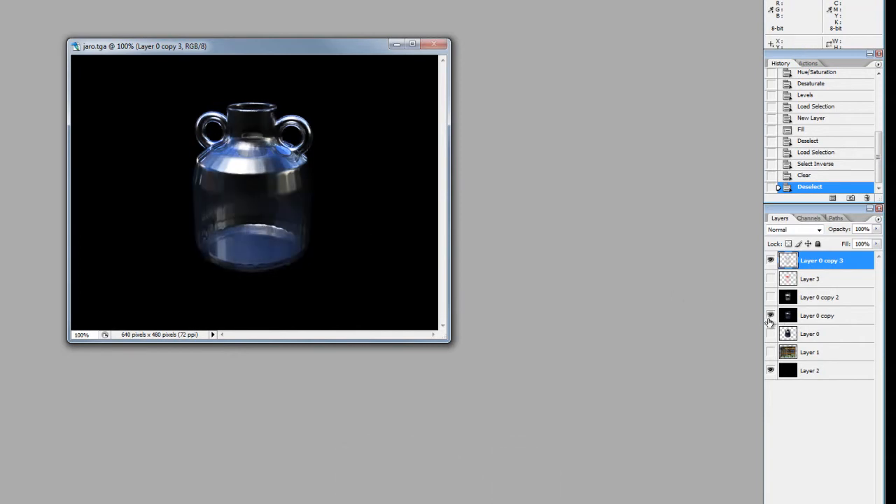
click(771, 264)
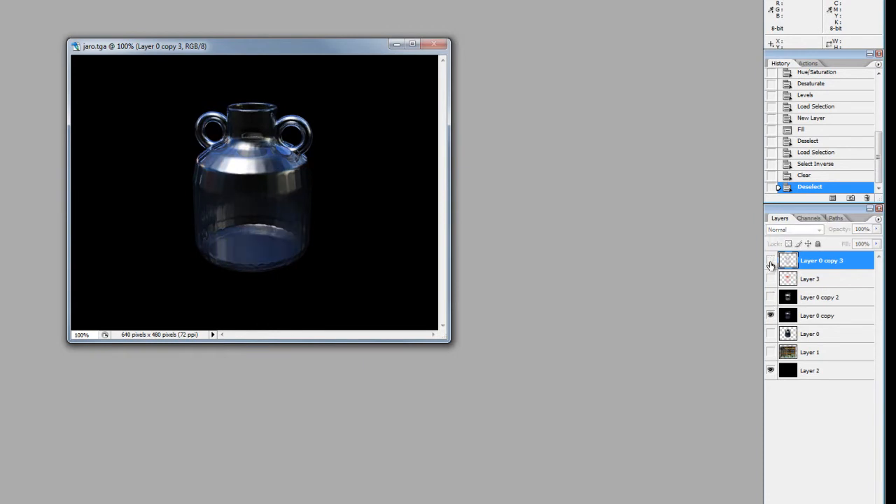
click(771, 262)
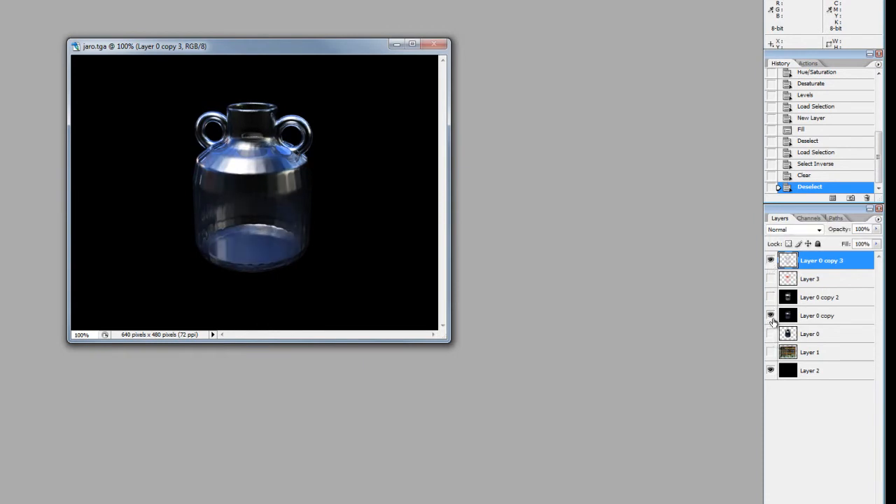
click(771, 315)
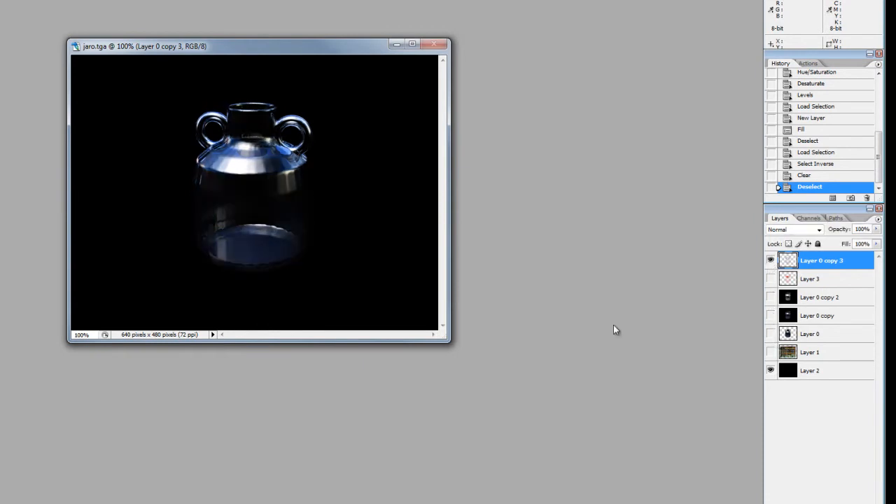
Check Layer 0 copy 3 without a background, and show the artwork on Layer 1 over the black Layer 2.
click(771, 371)
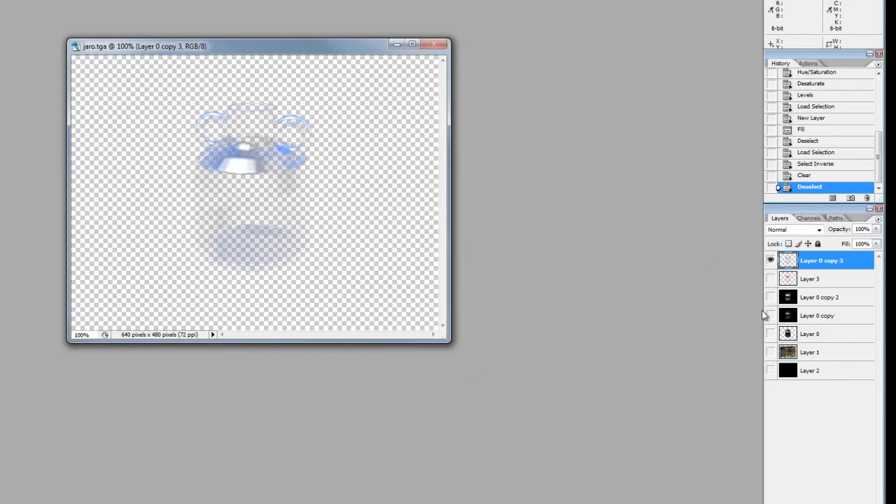
click(770, 353)
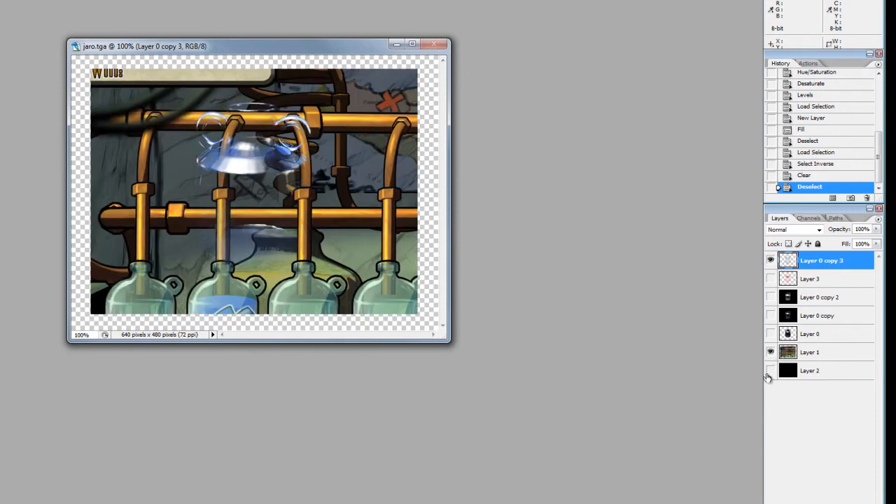
click(771, 371)
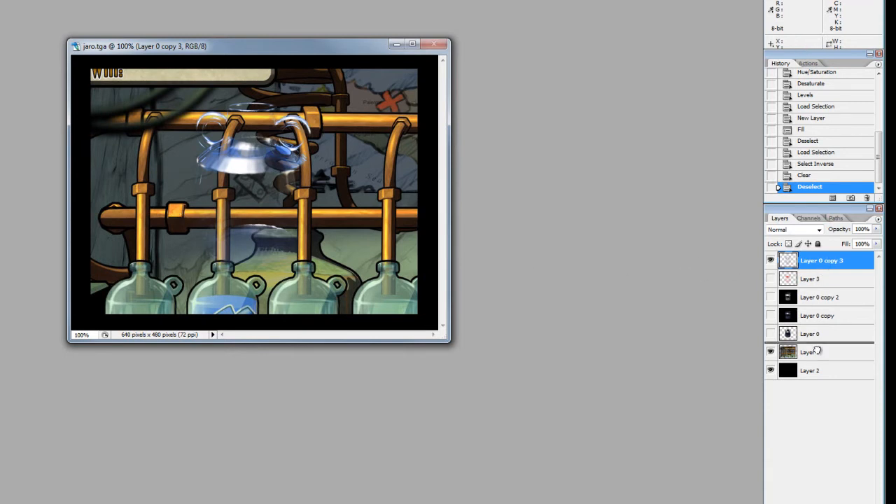
Stack four duplicates of Layer 0 copy 3 to strengthen the jar's glass highlights.
key(ctrl+j)
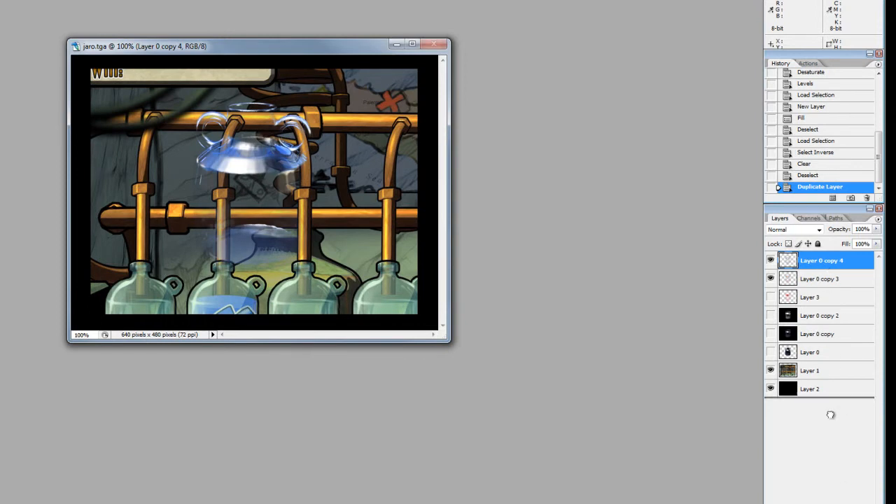
key(ctrl+j)
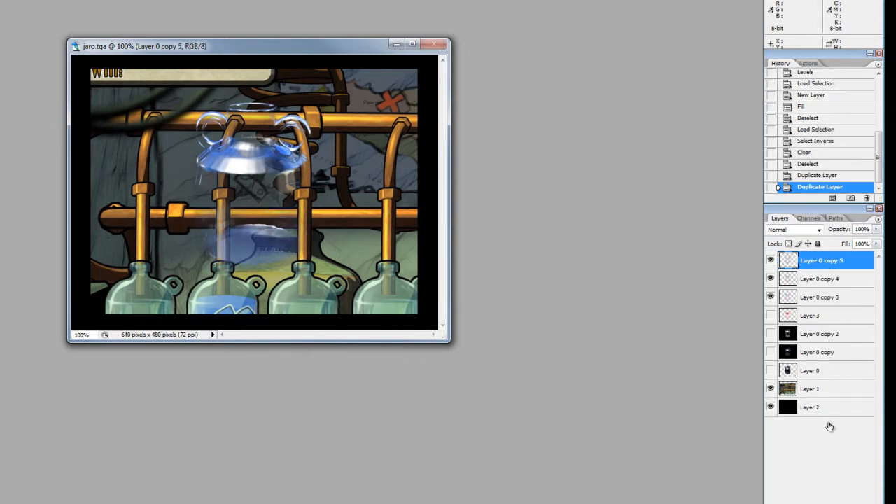
drag(823, 263, 844, 436)
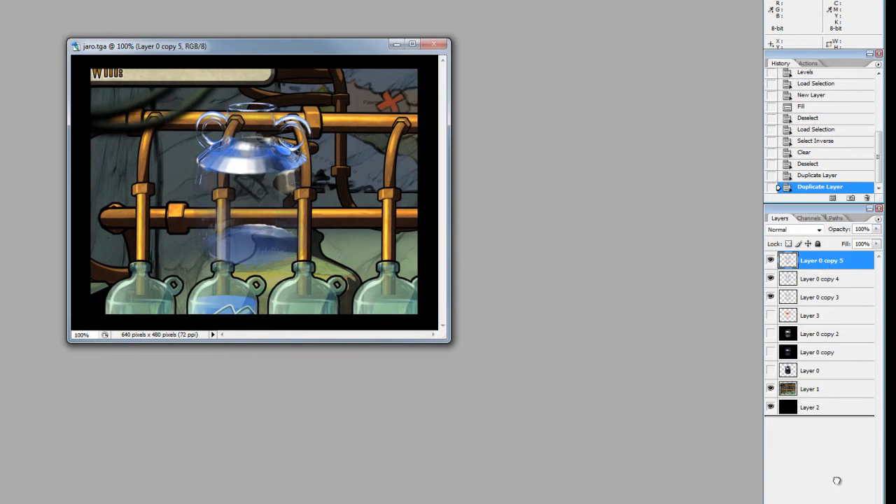
key(ctrl+j)
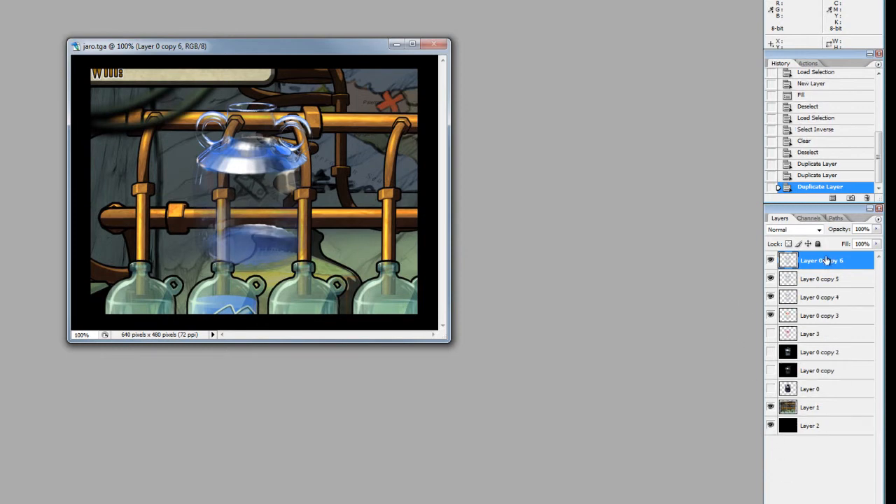
key(ctrl+j)
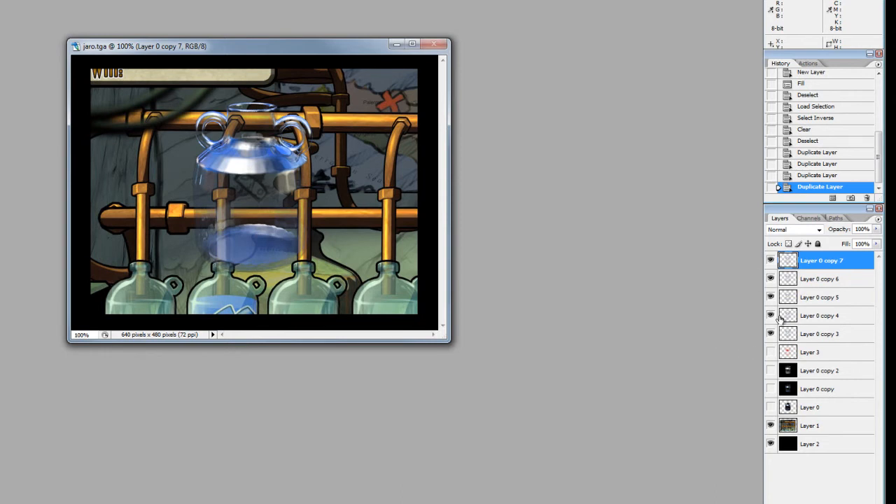
Make Layer 0 the visible, active layer and lower its opacity to 57%.
click(828, 410)
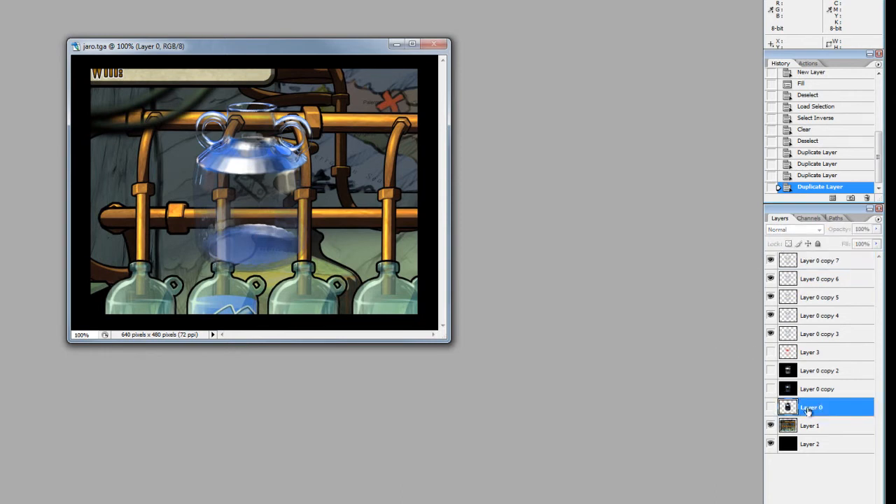
click(771, 410)
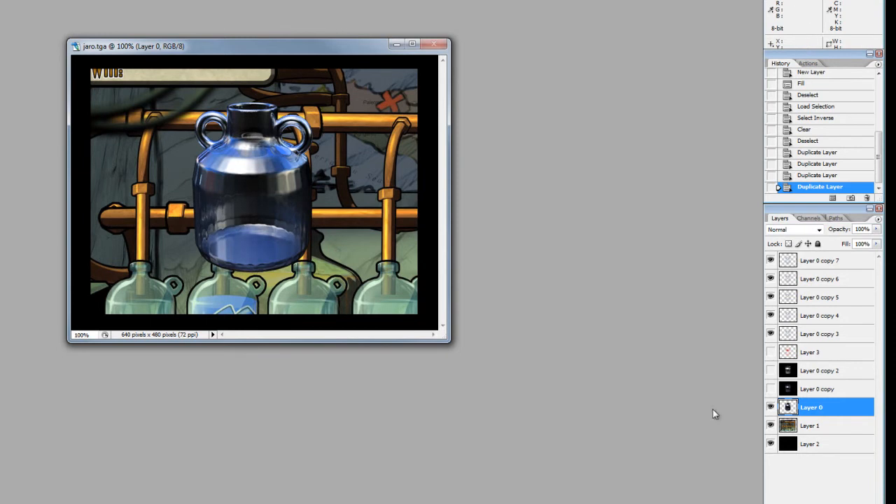
click(876, 228)
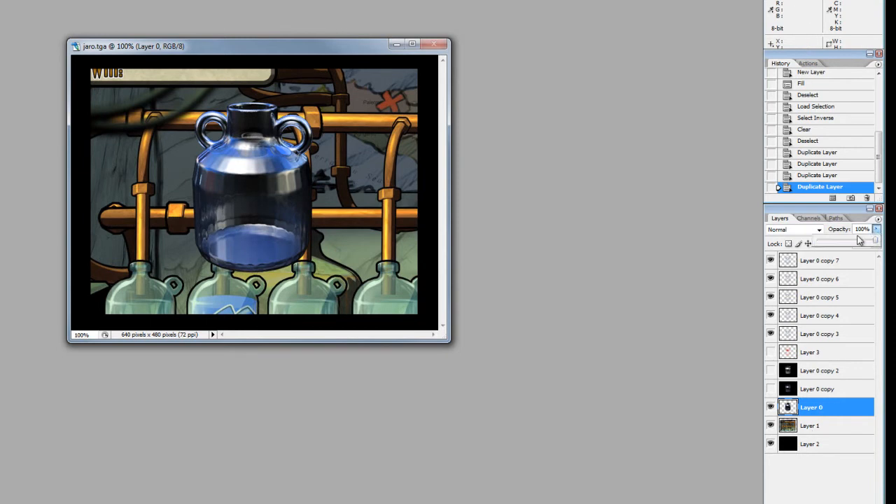
click(859, 243)
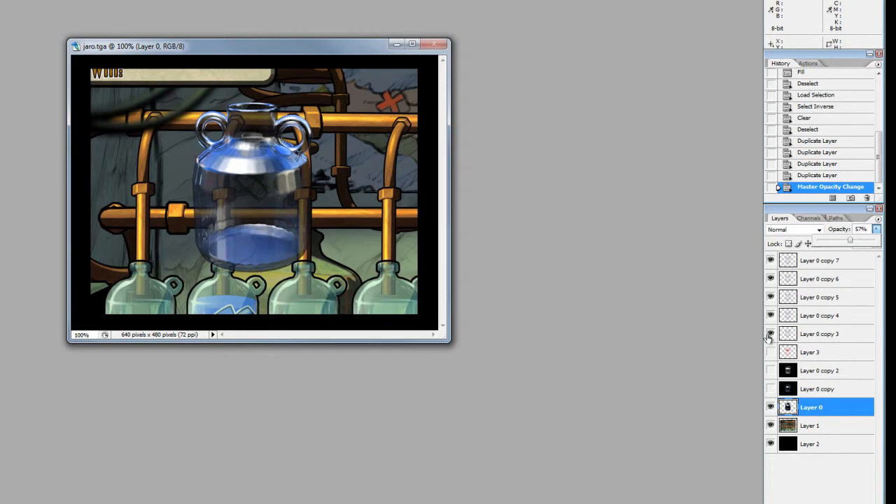
Compare the jar with and without Layer 0 copy 3 to copy 7, and restore Layer 0's opacity to 100%.
drag(771, 335, 773, 264)
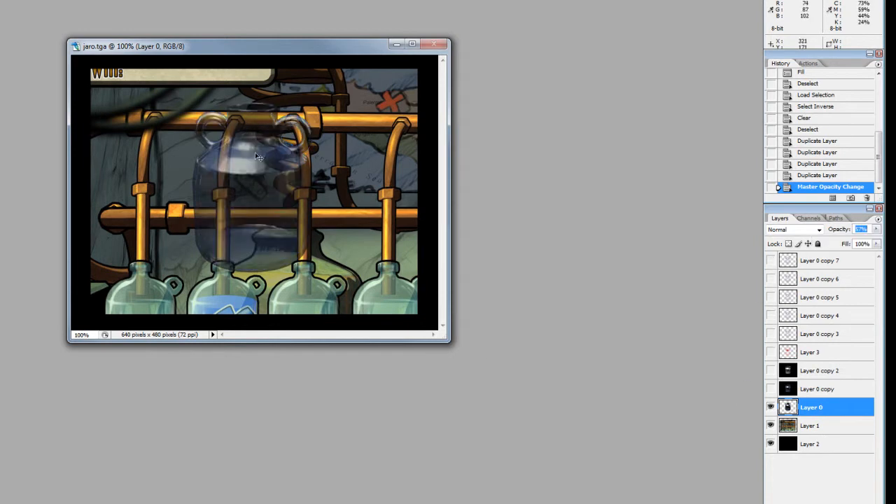
drag(772, 338, 772, 260)
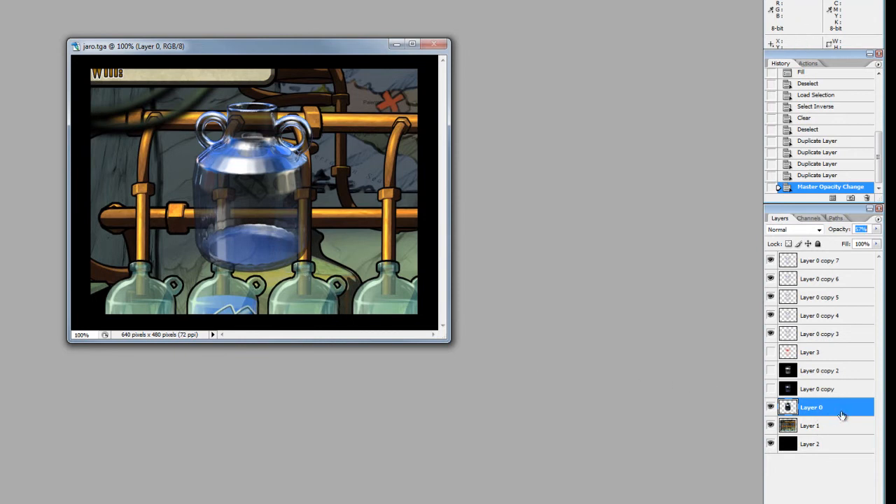
drag(850, 240, 876, 240)
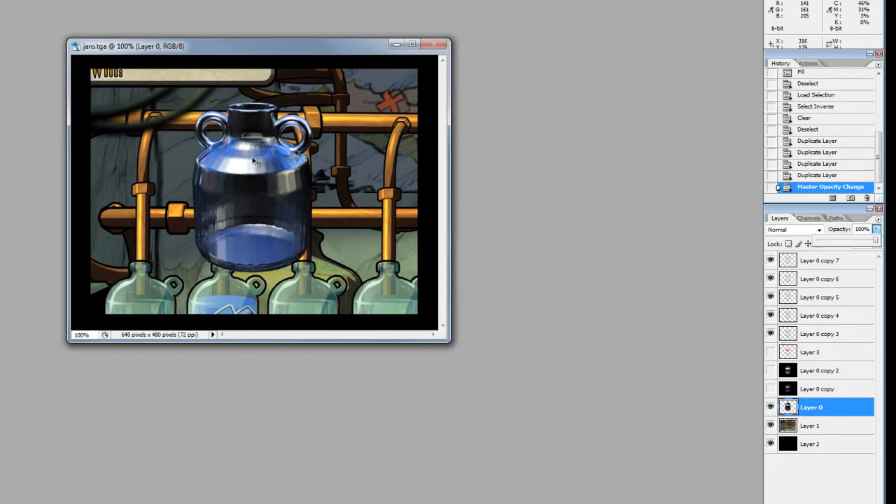
Add a black 2 px outside stroke to the jar on Layer 0 as a layer style.
double_click(856, 411)
drag(534, 233, 483, 253)
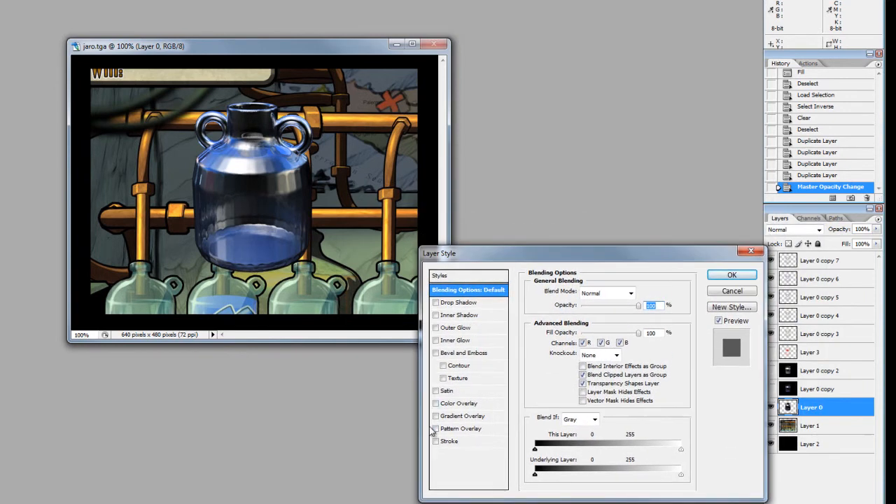
click(474, 446)
click(555, 367)
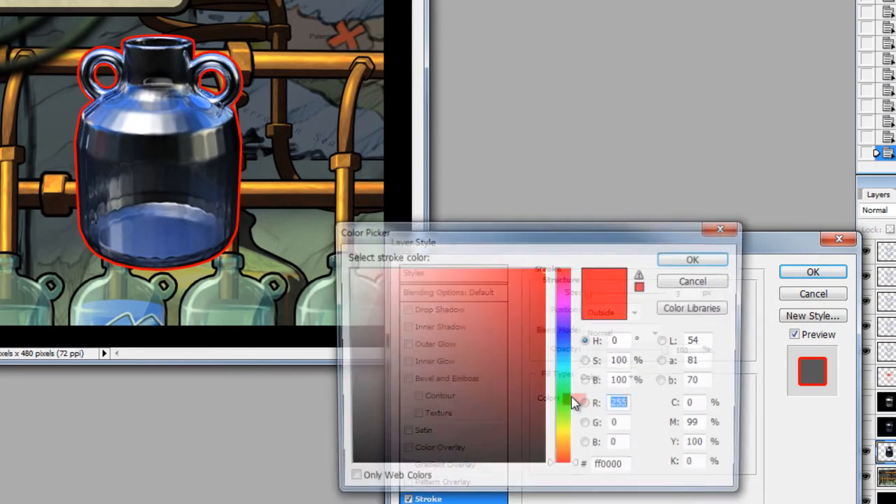
text(0)
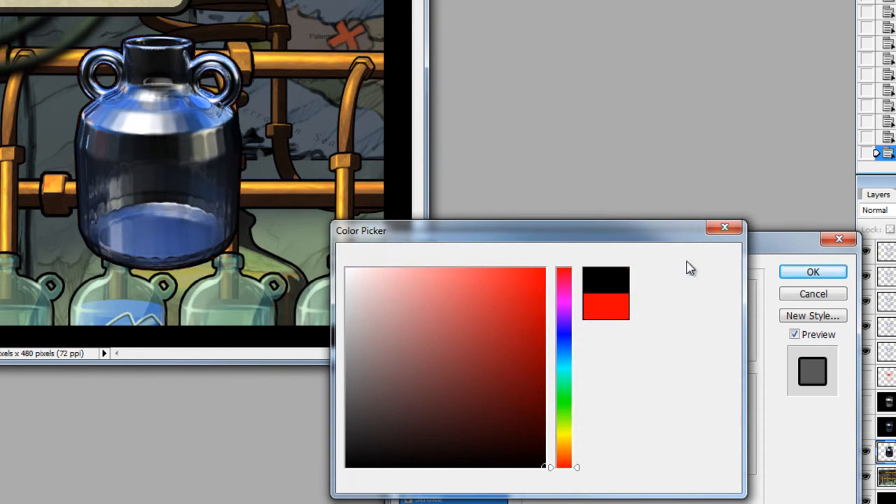
click(691, 260)
key(Down)
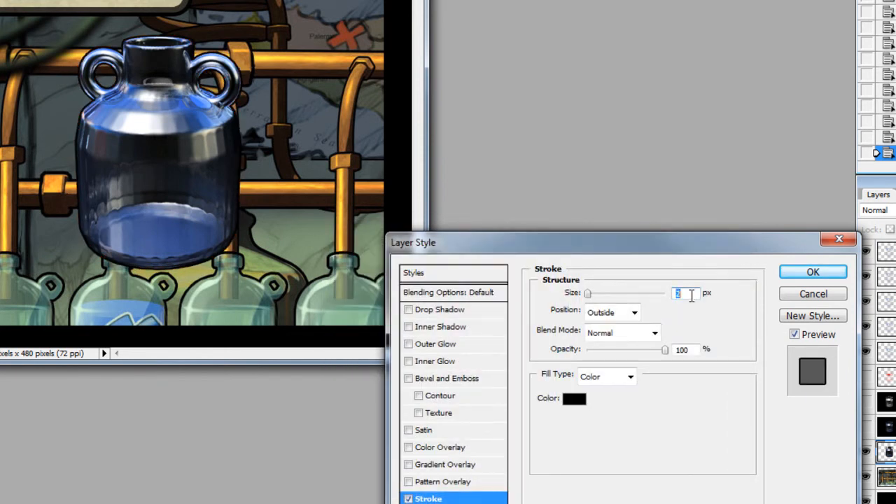
click(840, 277)
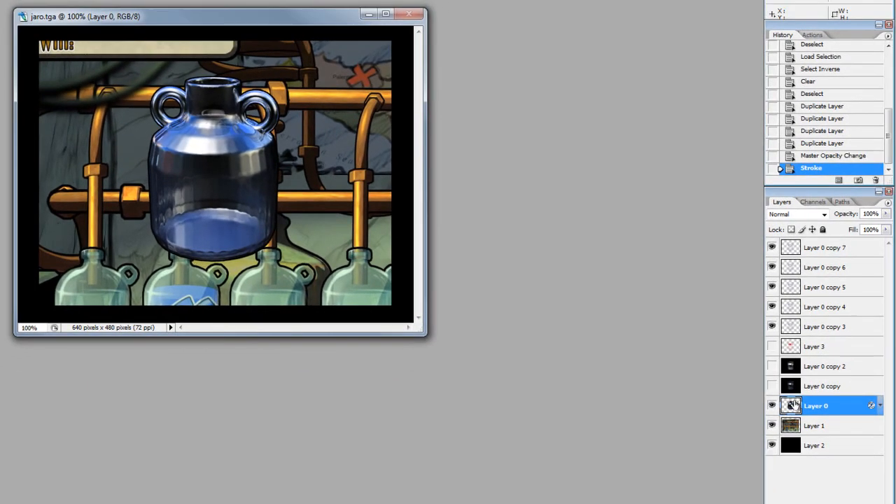
Try lowering Layer 0's overall opacity with the stroke applied, and return it to 100%.
click(886, 214)
drag(859, 231, 889, 231)
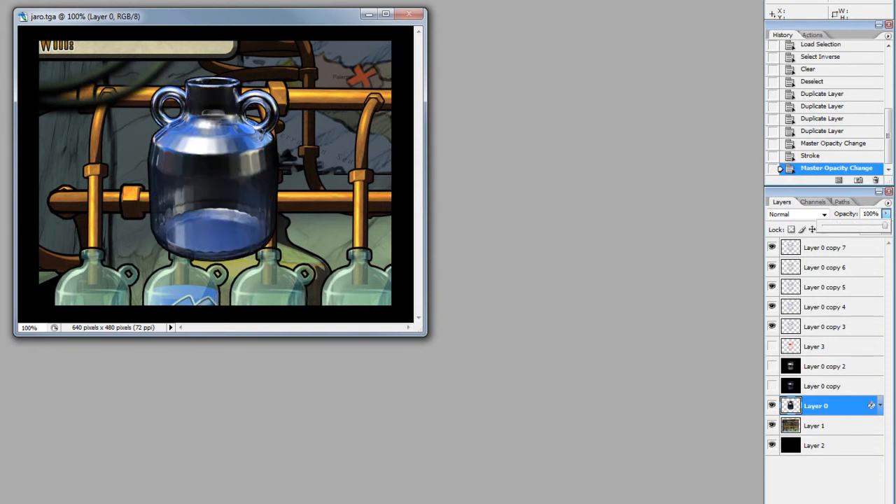
click(867, 250)
click(844, 400)
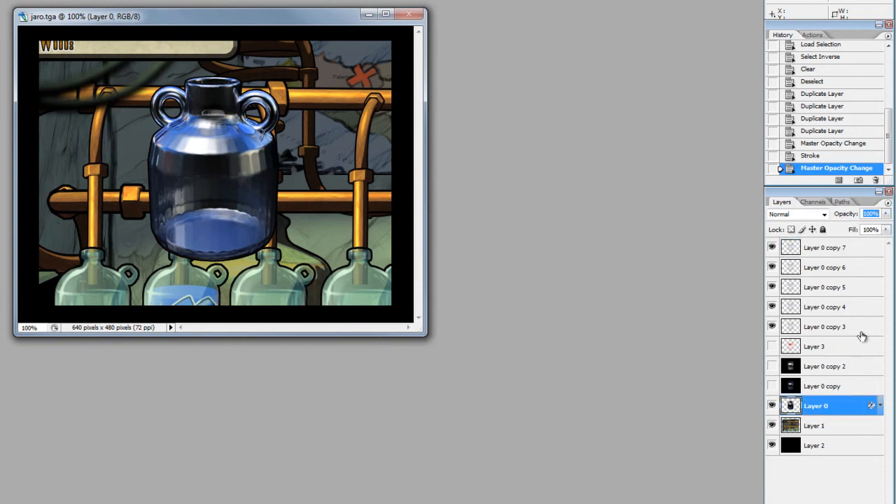
Set Layer 0's fill to 46% and move the layer directly below Layer 0 copy 3.
click(887, 230)
drag(869, 245, 823, 244)
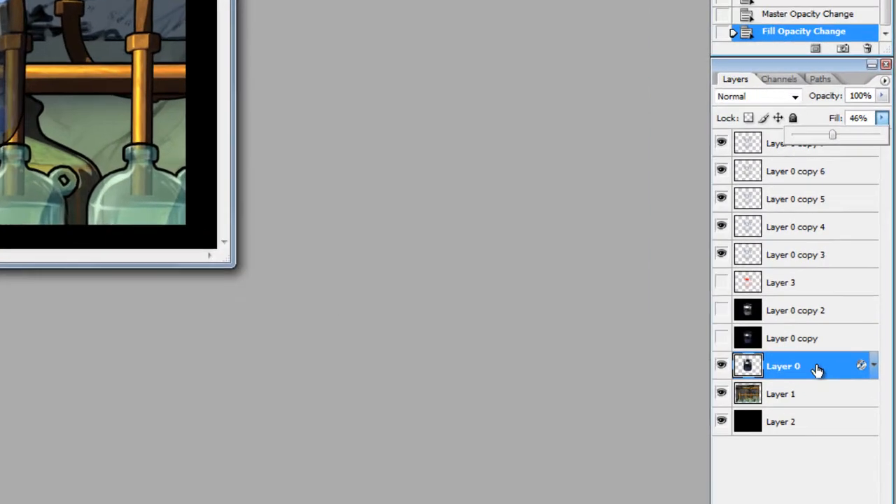
drag(839, 408, 848, 342)
drag(821, 246, 820, 247)
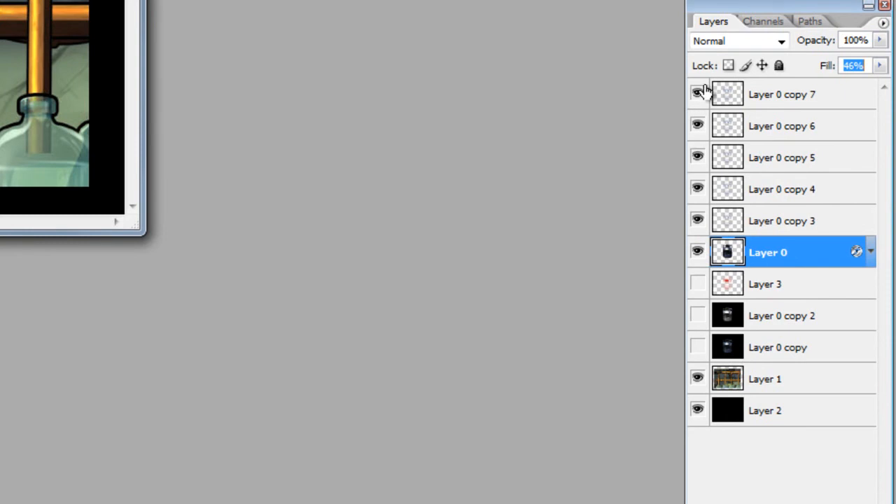
Group Layer 0 with Layer 0 copy 3 to copy 7, and move the group over the artwork's two rightmost bottles.
shift+click(801, 103)
drag(810, 266, 798, 420)
key(ctrl+g)
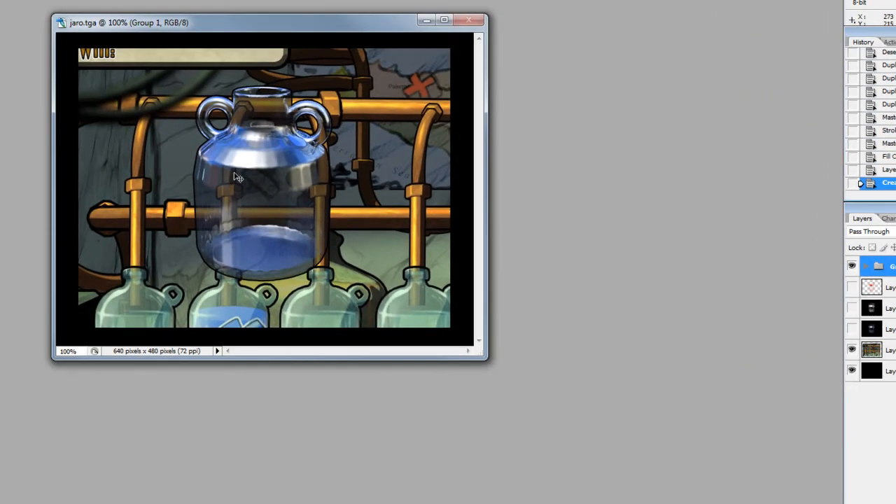
drag(238, 177, 371, 216)
mouse_move(363, 266)
mouse_down()
mouse_move(376, 224)
mouse_move(344, 212)
mouse_move(146, 212)
mouse_move(212, 256)
mouse_move(308, 261)
mouse_move(338, 226)
mouse_move(334, 183)
mouse_move(147, 210)
mouse_move(166, 222)
mouse_move(347, 237)
mouse_move(365, 252)
mouse_up()
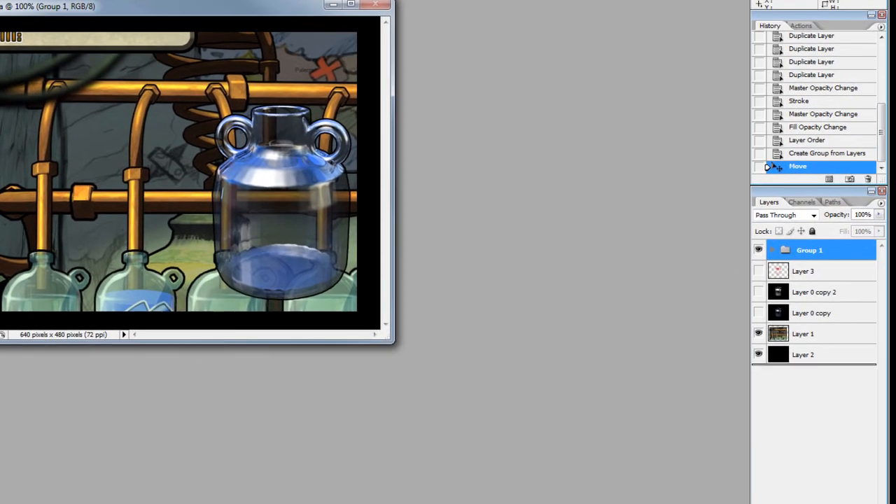
Merge a duplicate of Group 1 into one layer with the original group hidden, and test moving the merged jar over the artwork.
key(ctrl+j)
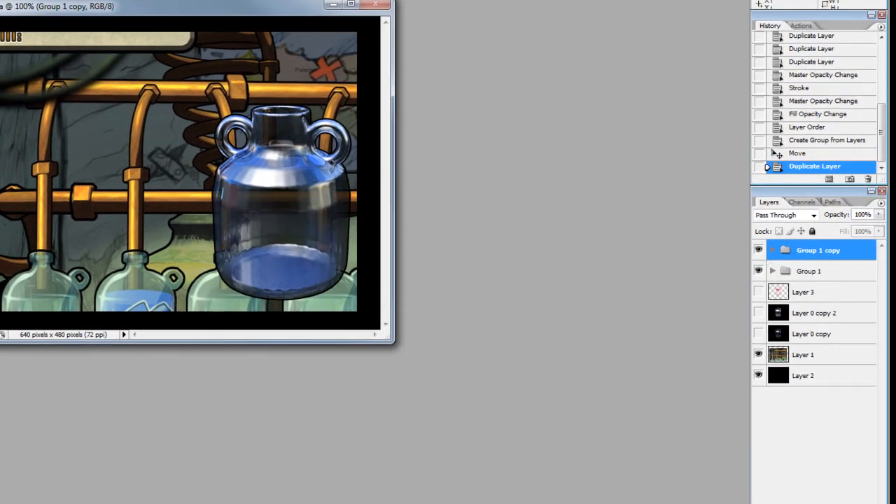
click(759, 272)
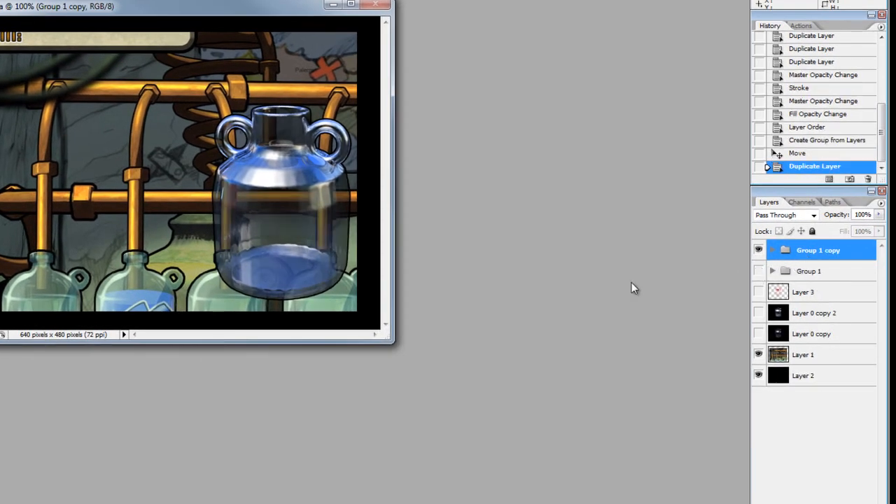
right_click(820, 252)
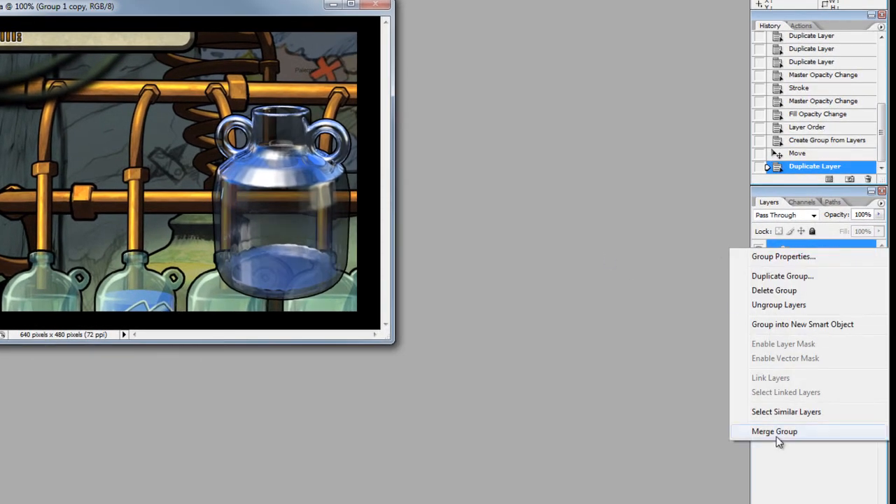
click(773, 429)
drag(263, 203, 230, 180)
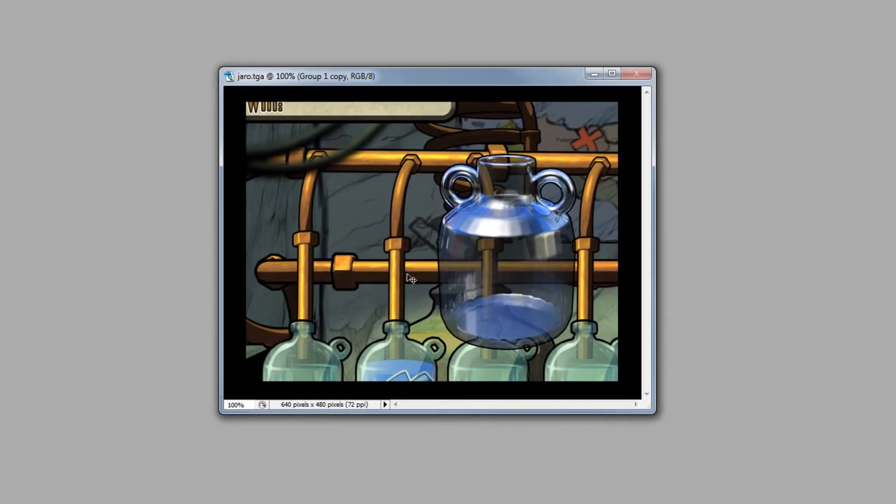
drag(458, 260, 486, 284)
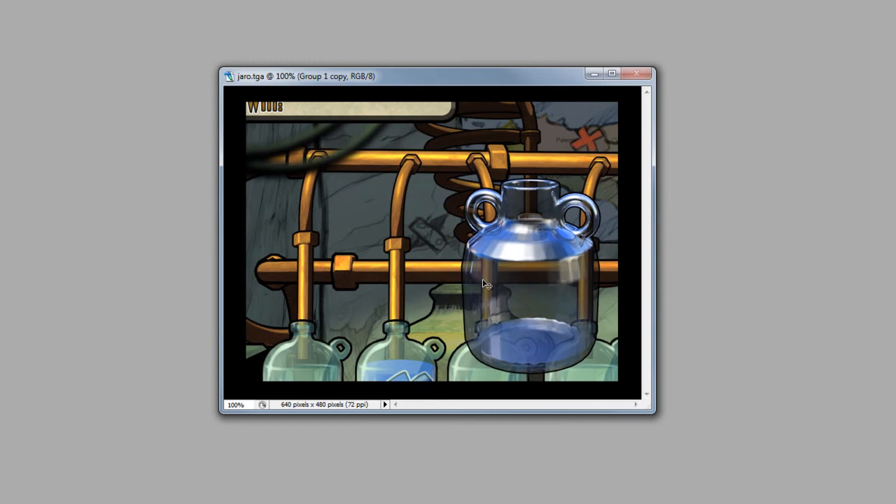
Shift the merged jar's hue to -74 with reduced saturation for pale green glass, and move the jar above the third bottle.
key(ctrl+u)
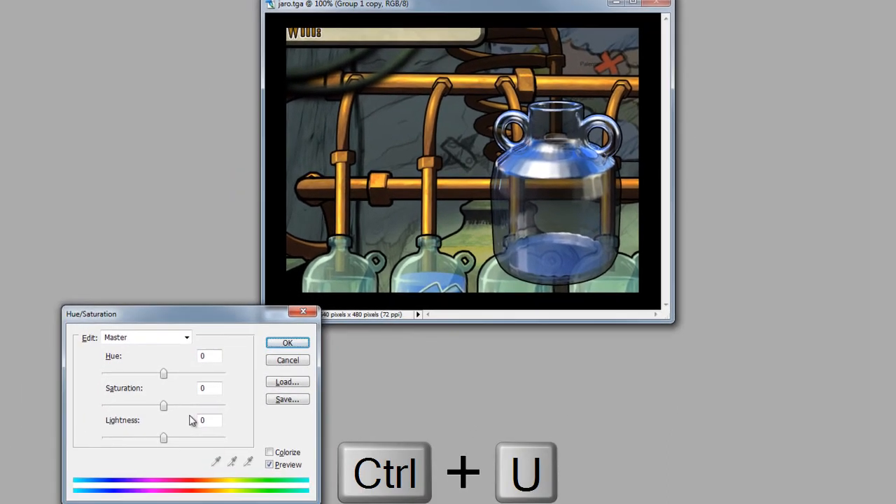
drag(164, 375, 128, 374)
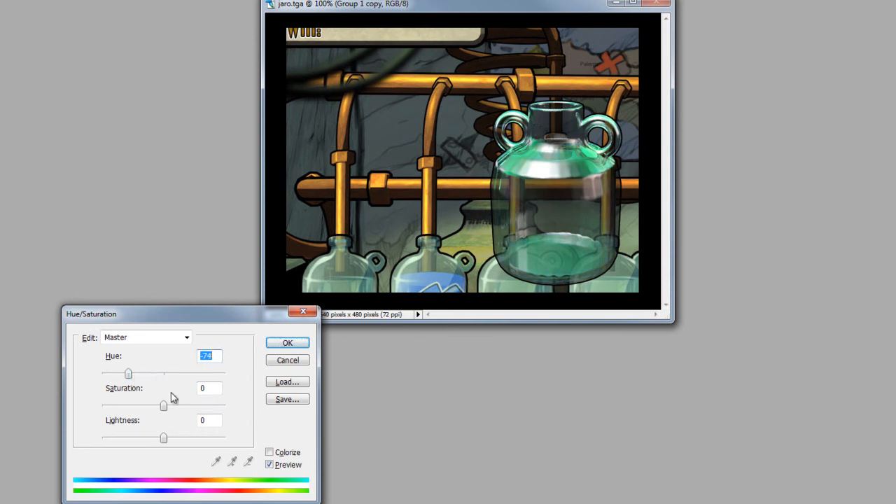
drag(162, 408, 130, 409)
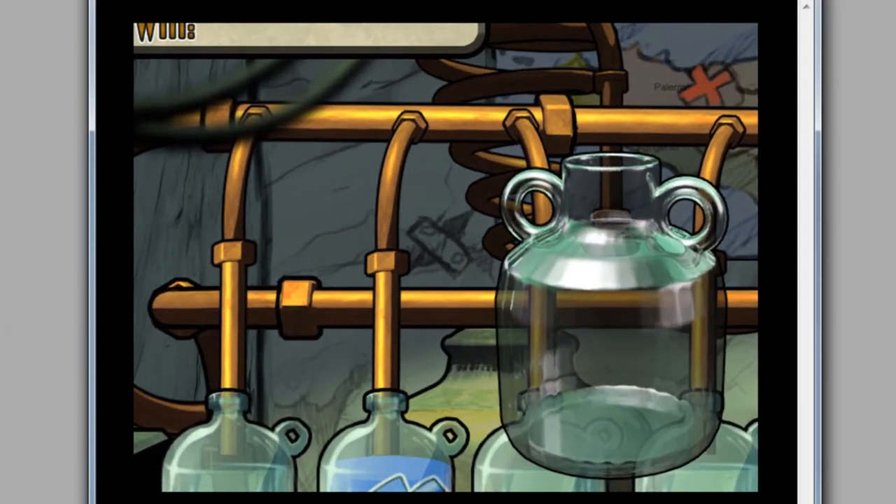
drag(626, 355, 553, 401)
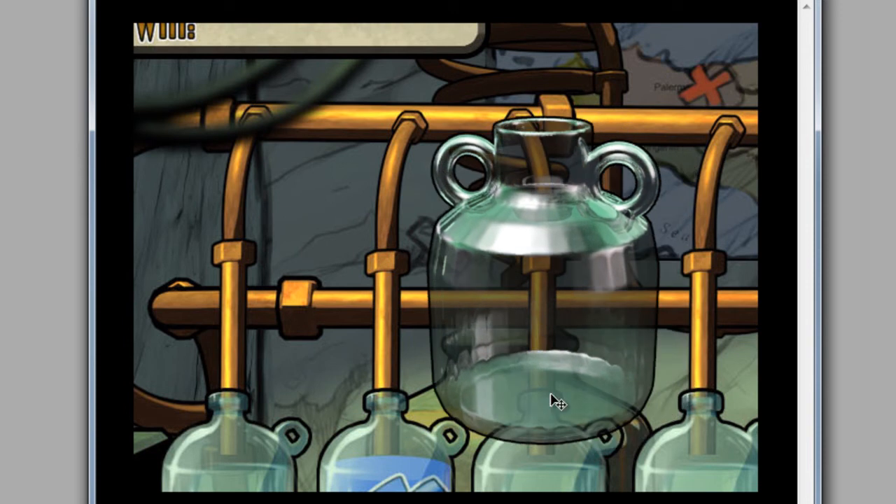